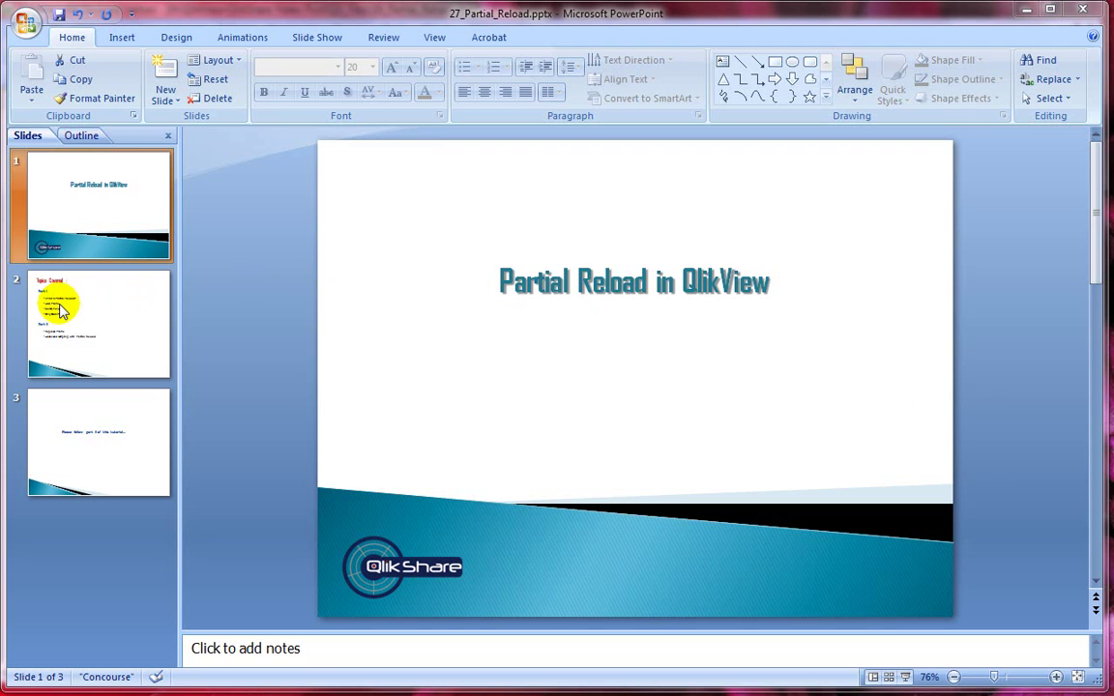
# Step: Display slide 2, Topics Covered, listing the partial reload topics
pyautogui.click(71, 326)
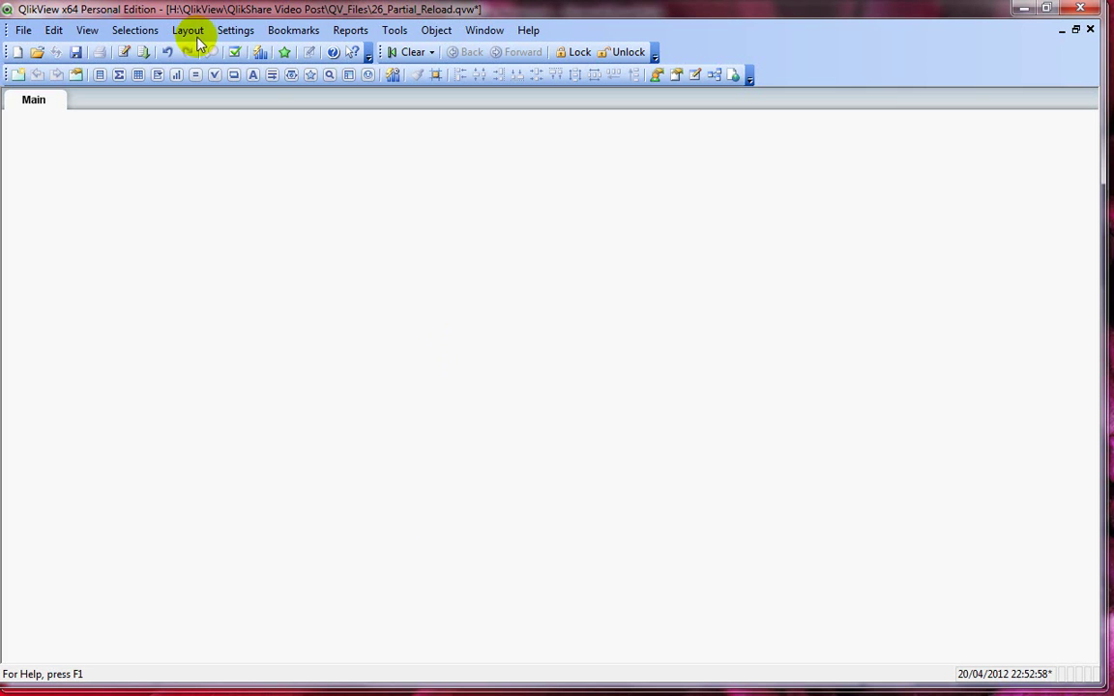
# Step: Open the File menu of the 26_Partial_Reload.qvw document
pyautogui.click(21, 30)
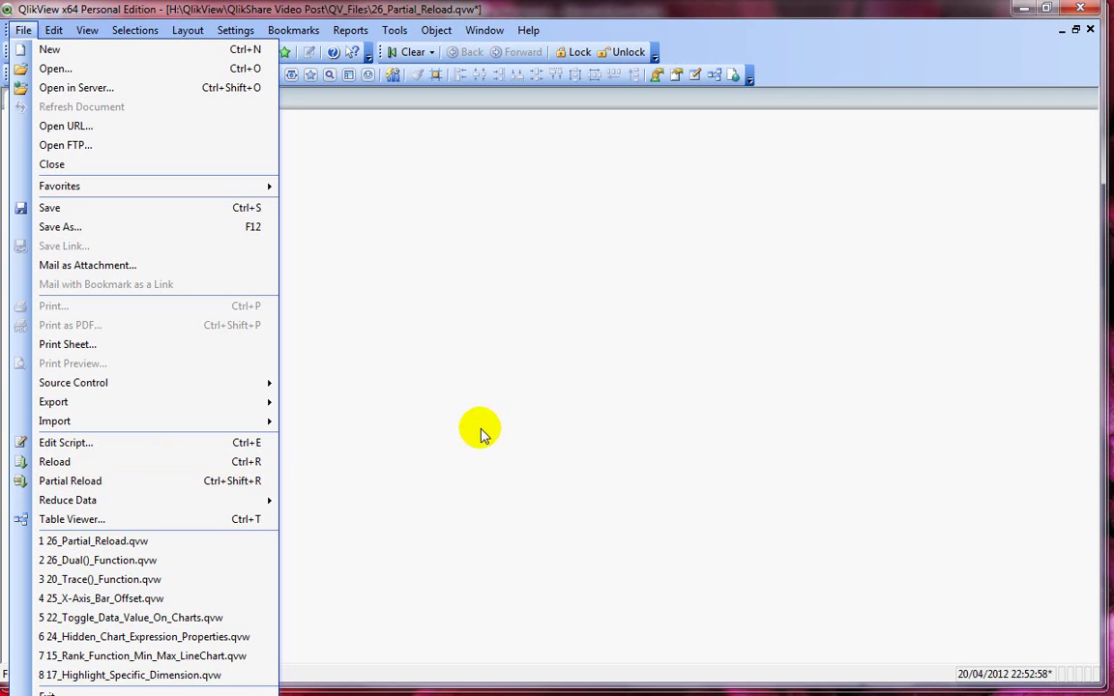
# Step: Dismiss the File menu without choosing a command, leaving the empty Main sheet
pyautogui.click(568, 435)
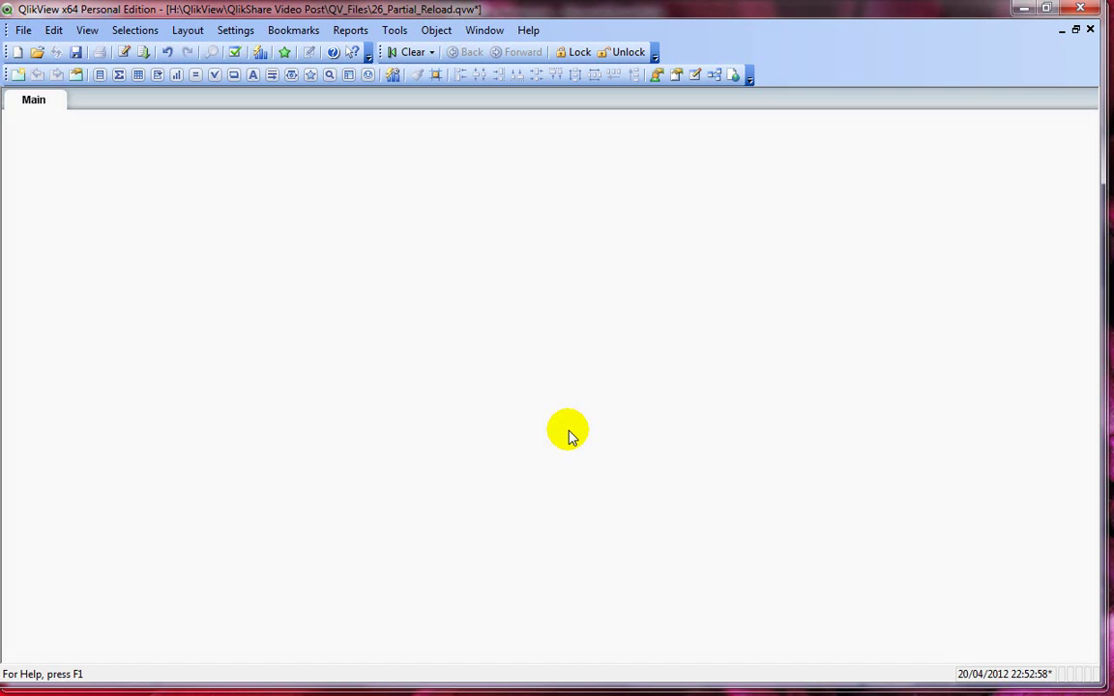
# Step: Generate a LOAD of Employee.csv with Embedded Labels on a new Main 2 script tab
pyautogui.hotkey('ctrl', 'e')
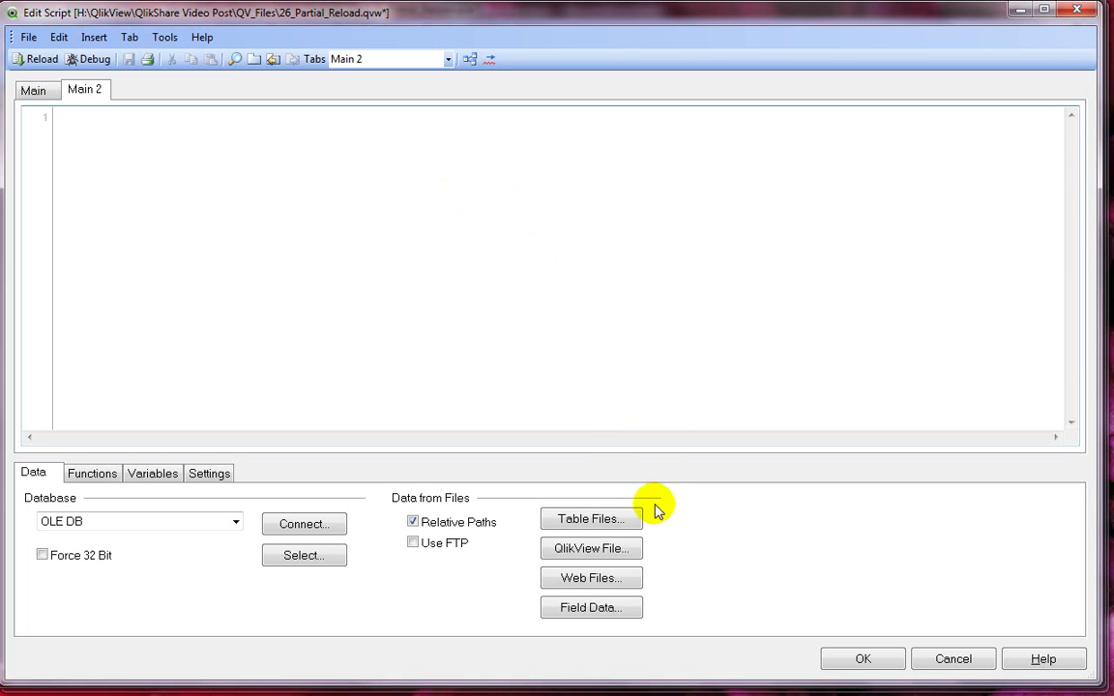
pyautogui.click(608, 523)
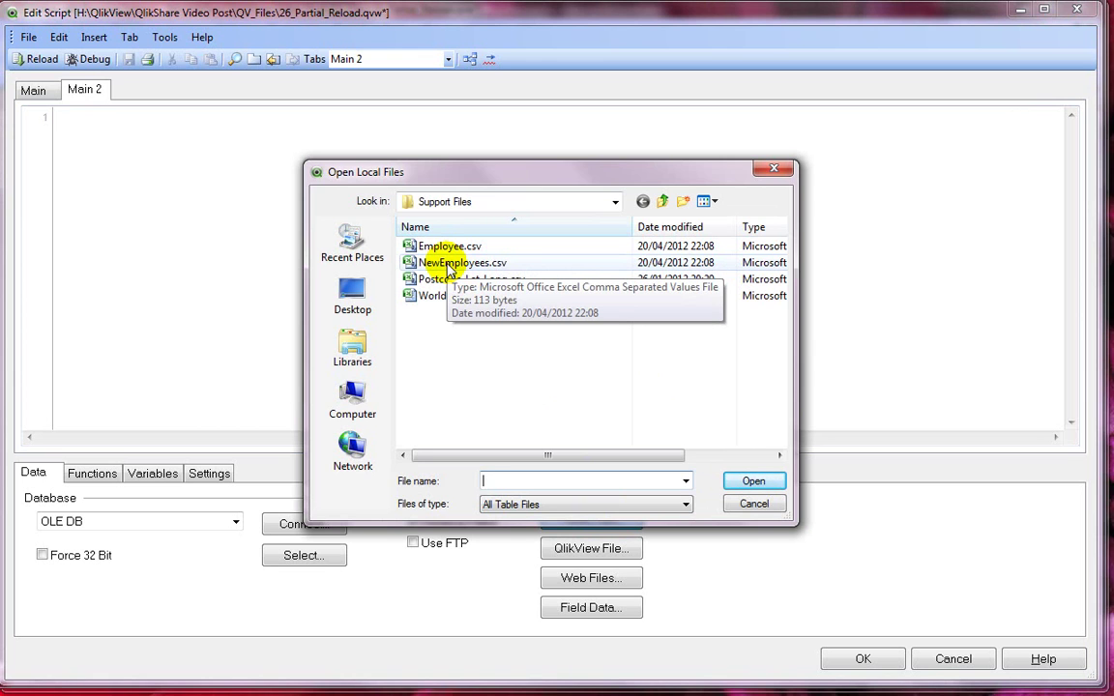
pyautogui.doubleClick(450, 248)
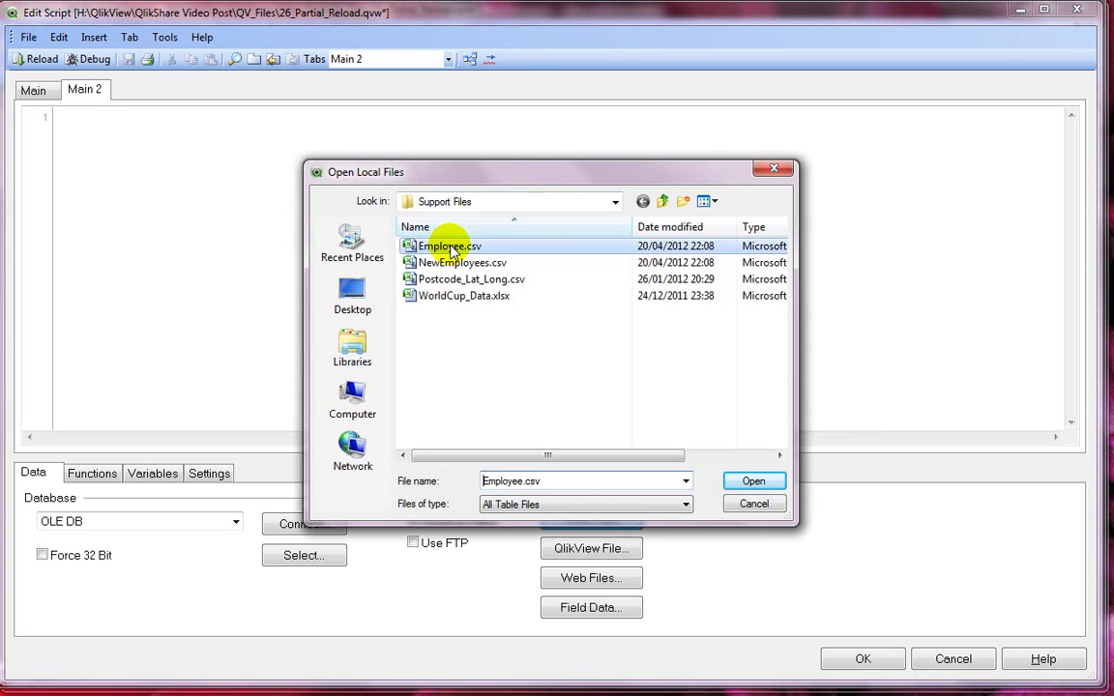
pyautogui.click(694, 329)
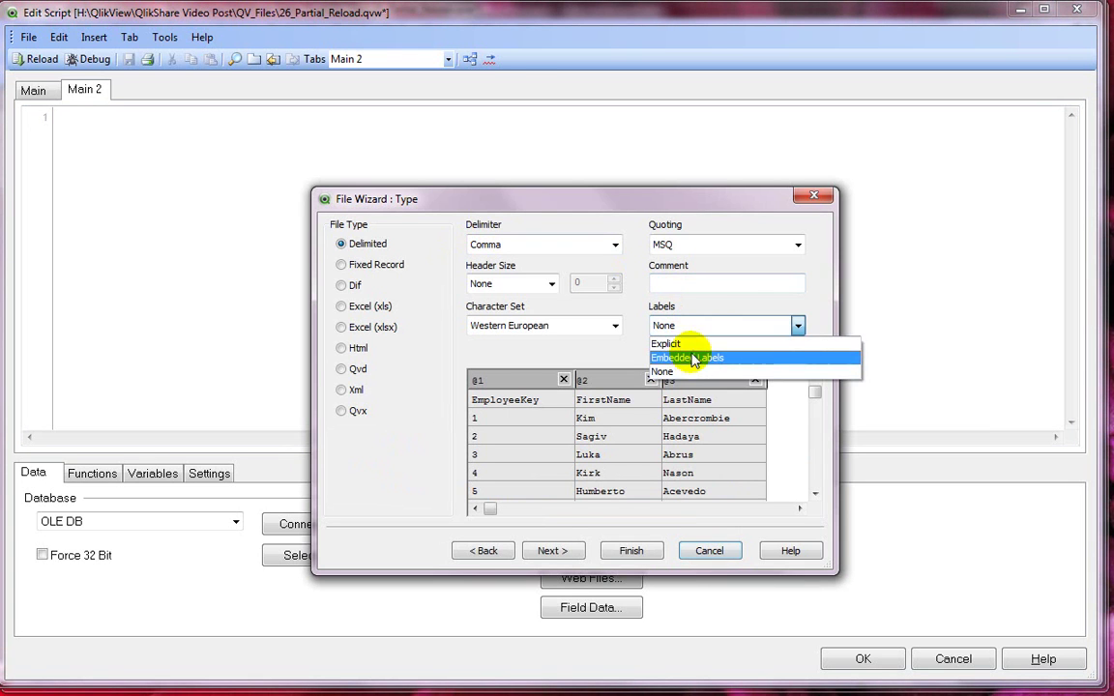
pyautogui.click(704, 356)
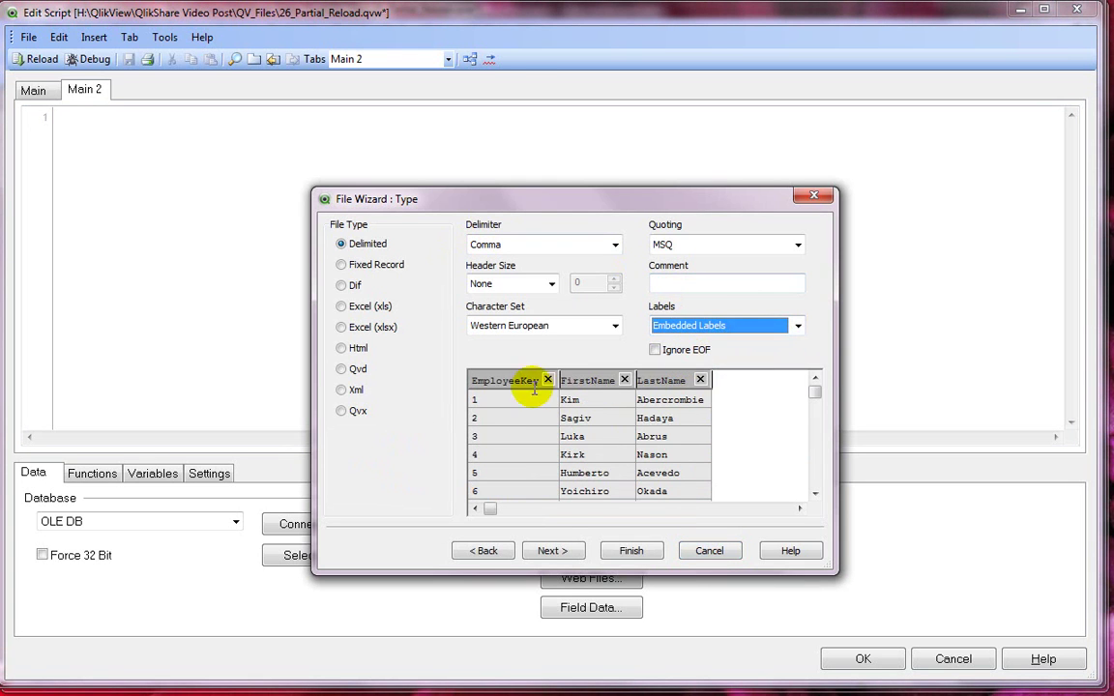
pyautogui.click(629, 552)
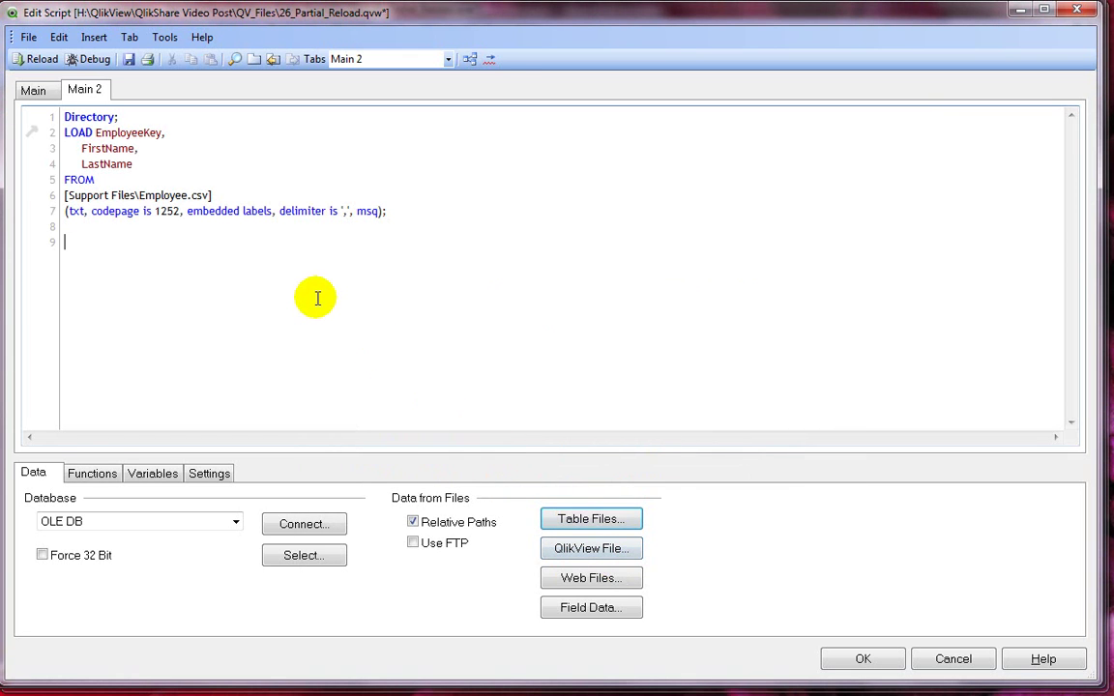
# Step: Reload the script and add an EmployeeKey list box to the Main sheet
pyautogui.click(39, 62)
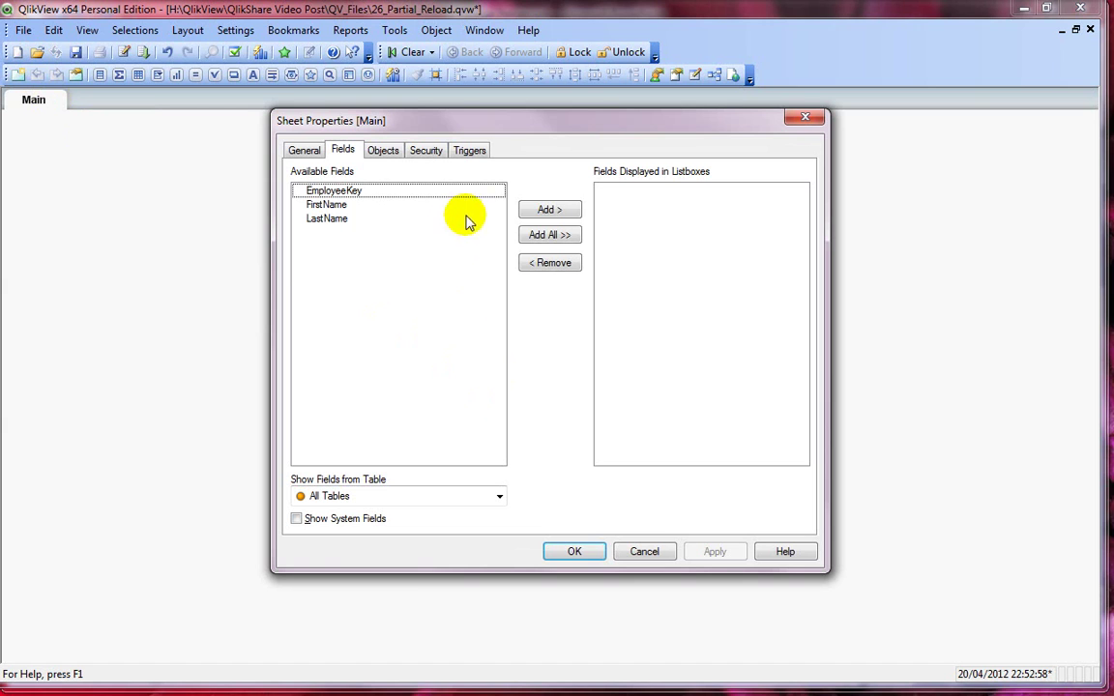
pyautogui.click(390, 192)
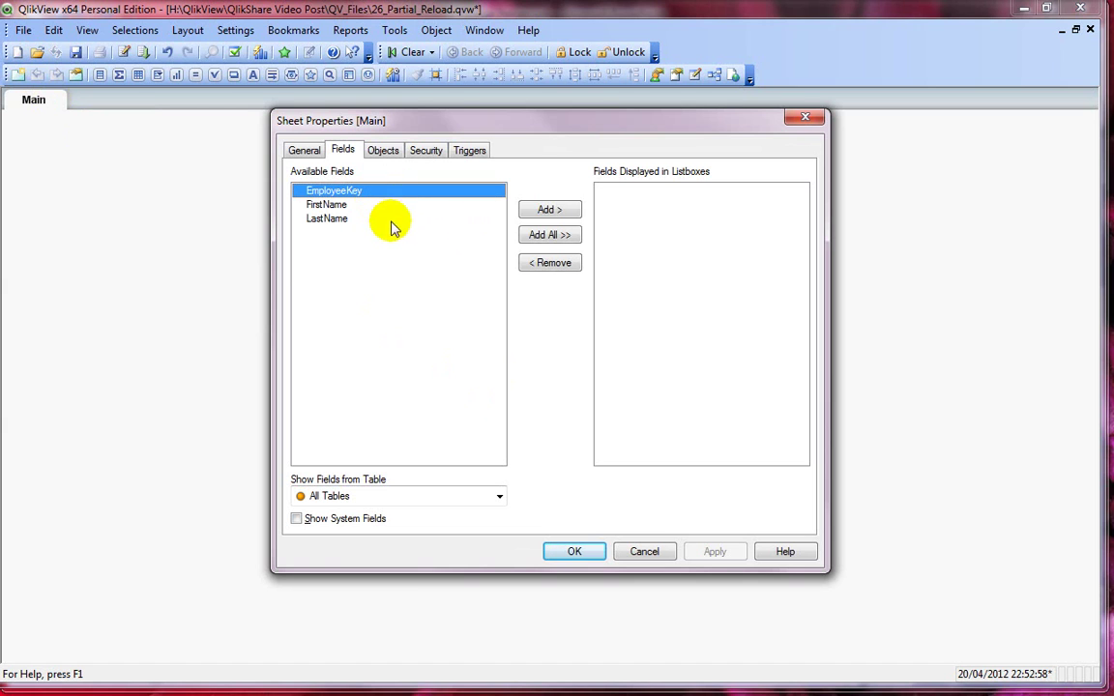
pyautogui.click(547, 212)
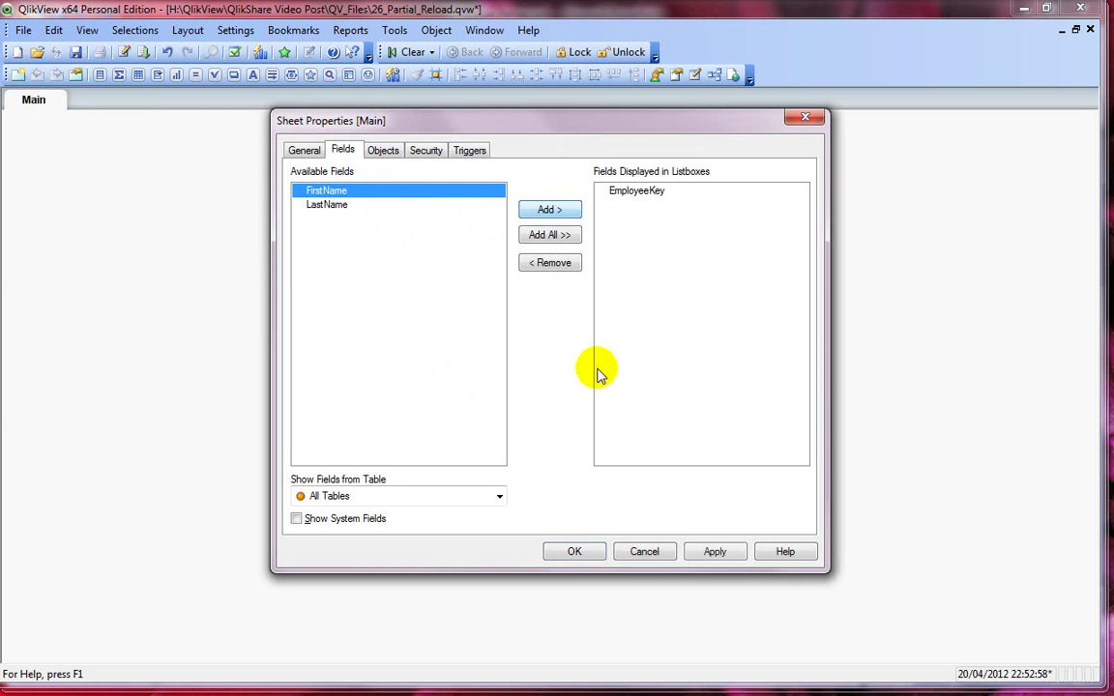
pyautogui.click(571, 546)
# Step: Add a table box with EmployeeKey, FirstName and LastName beside the list box
pyautogui.rightClick(379, 215)
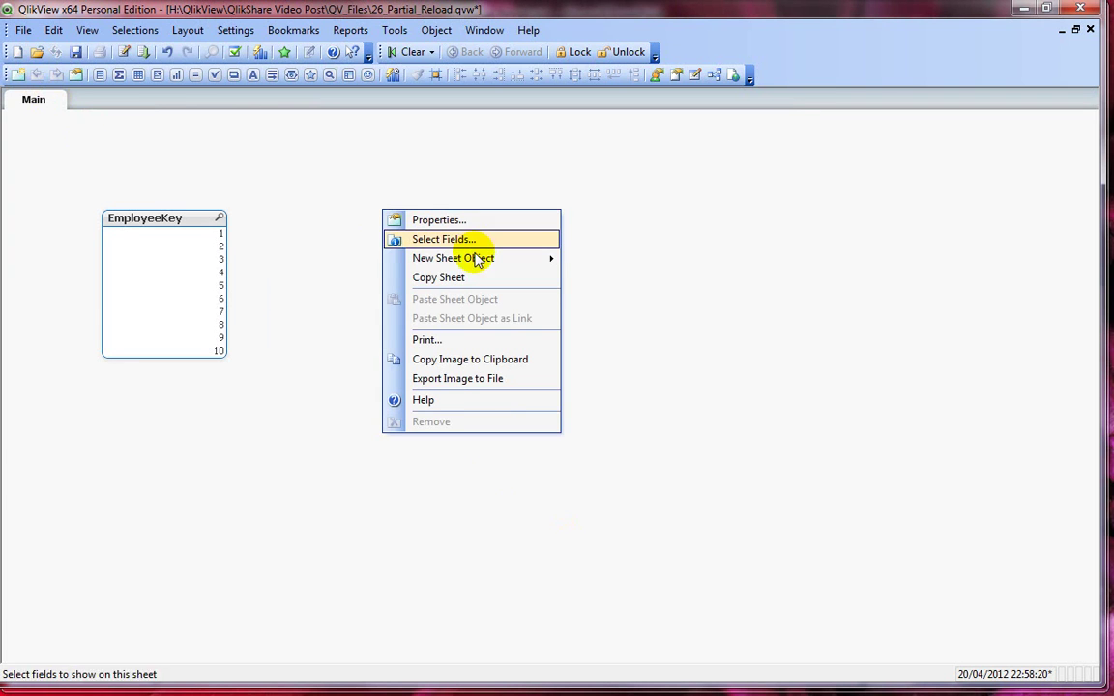
pyautogui.moveTo(464, 256)
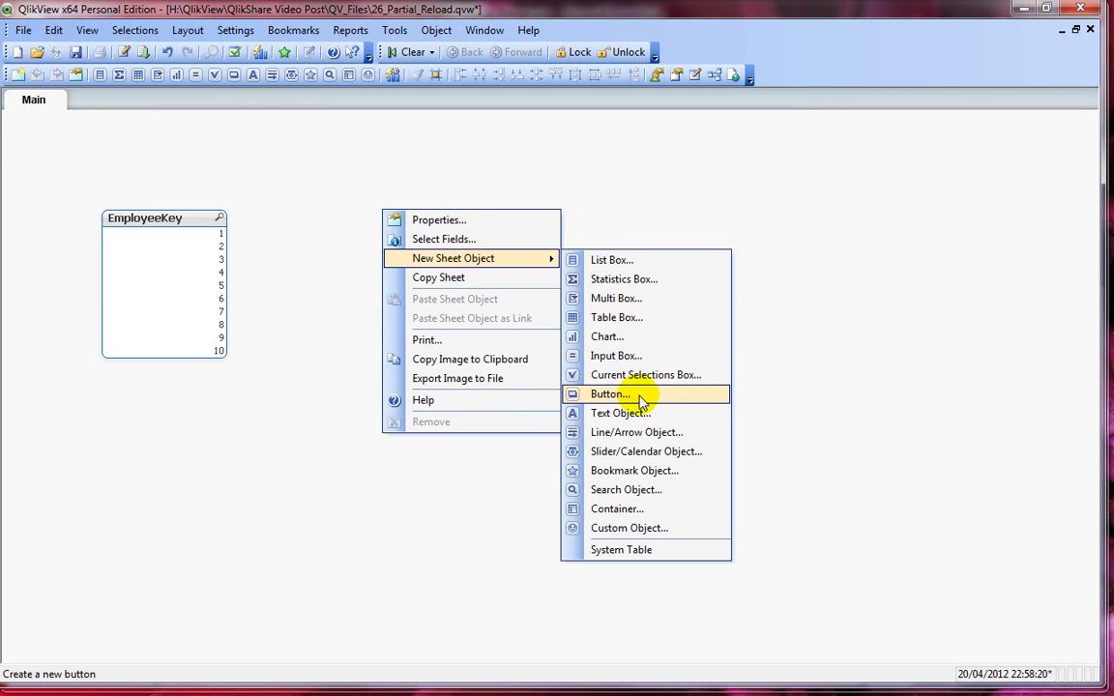
pyautogui.click(635, 318)
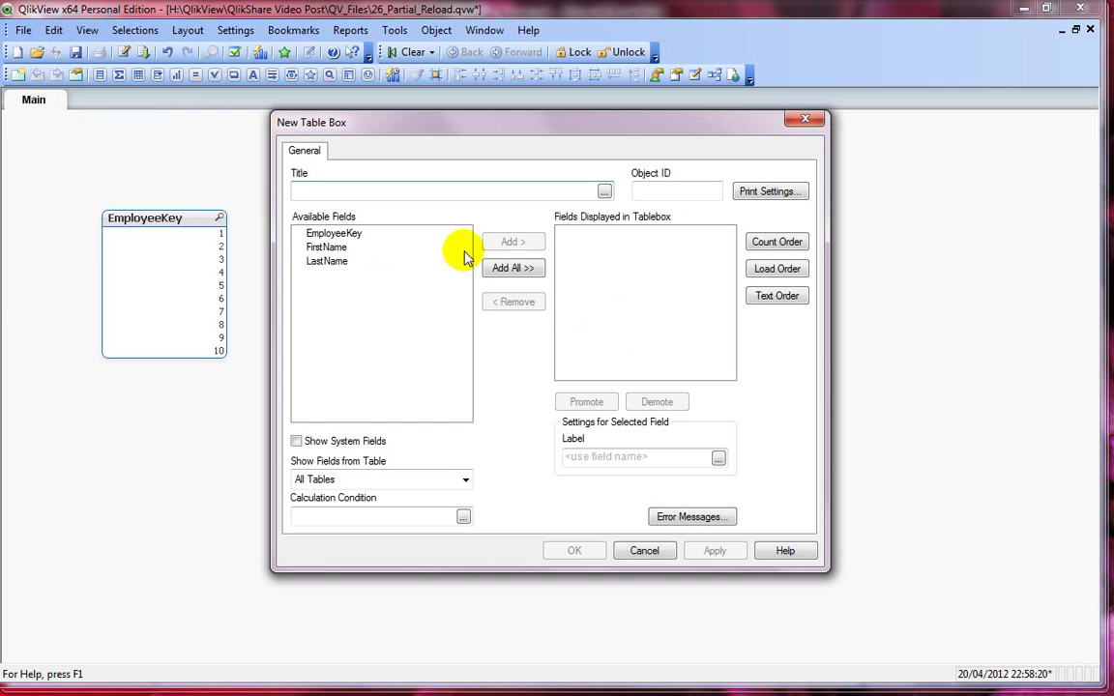
pyautogui.click(507, 267)
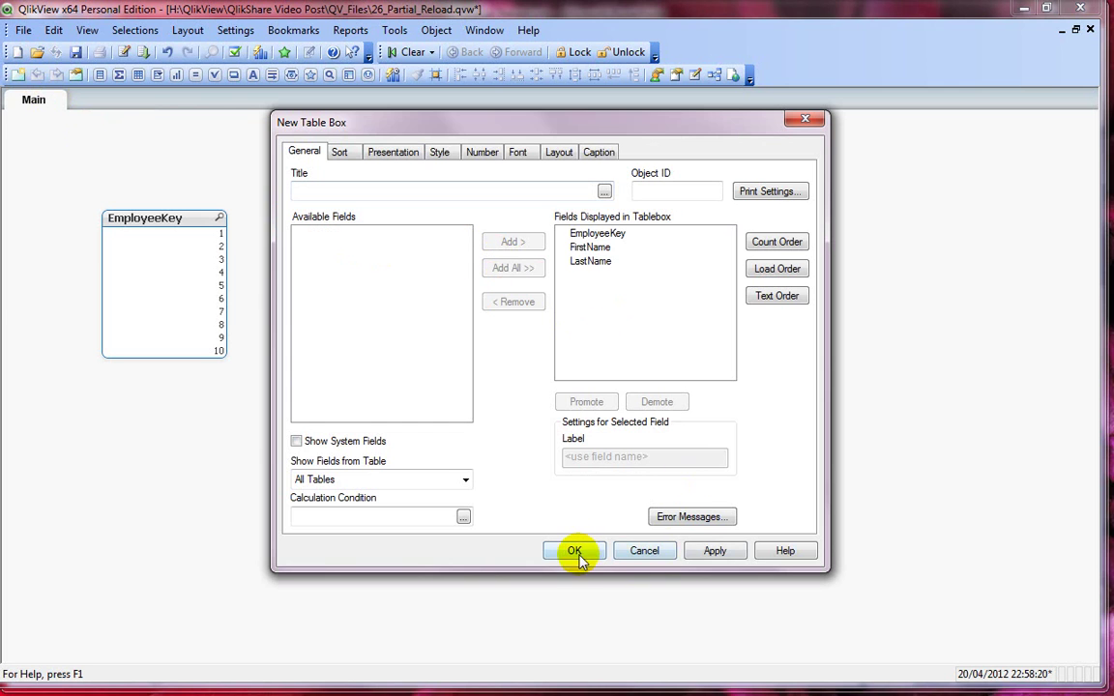
pyautogui.click(574, 551)
pyautogui.moveTo(455, 223); pyautogui.dragTo(345, 207)
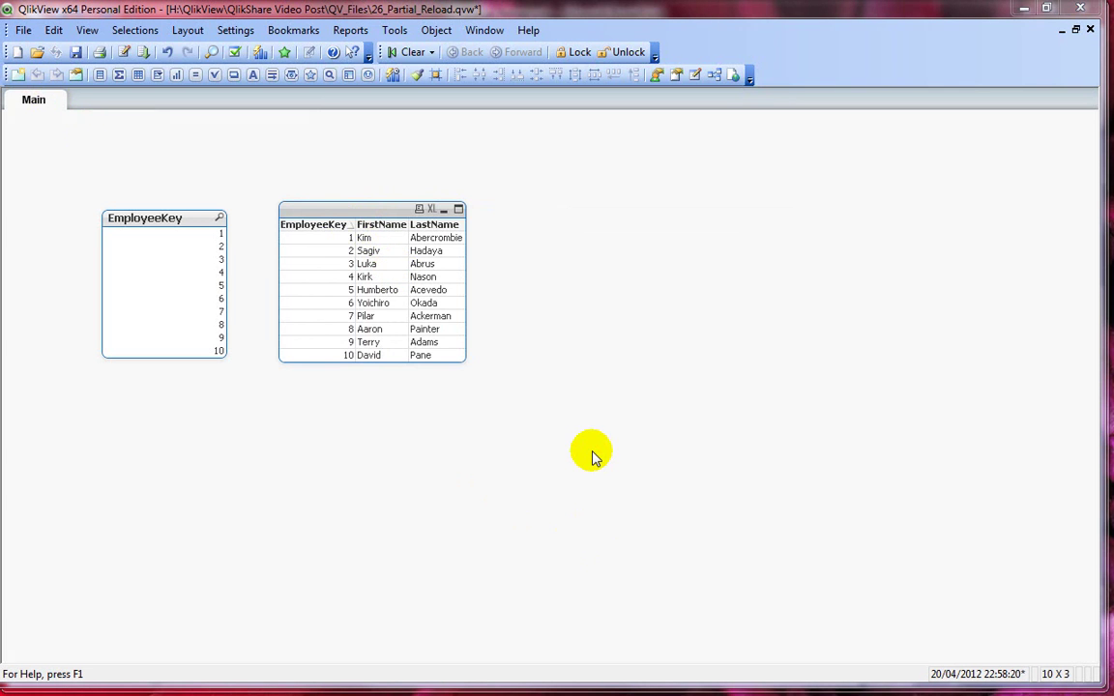
# Step: Append a LOAD of NewEmployees.csv with Embedded Labels to the Main 2 script
pyautogui.hotkey('ctrl', 'e')
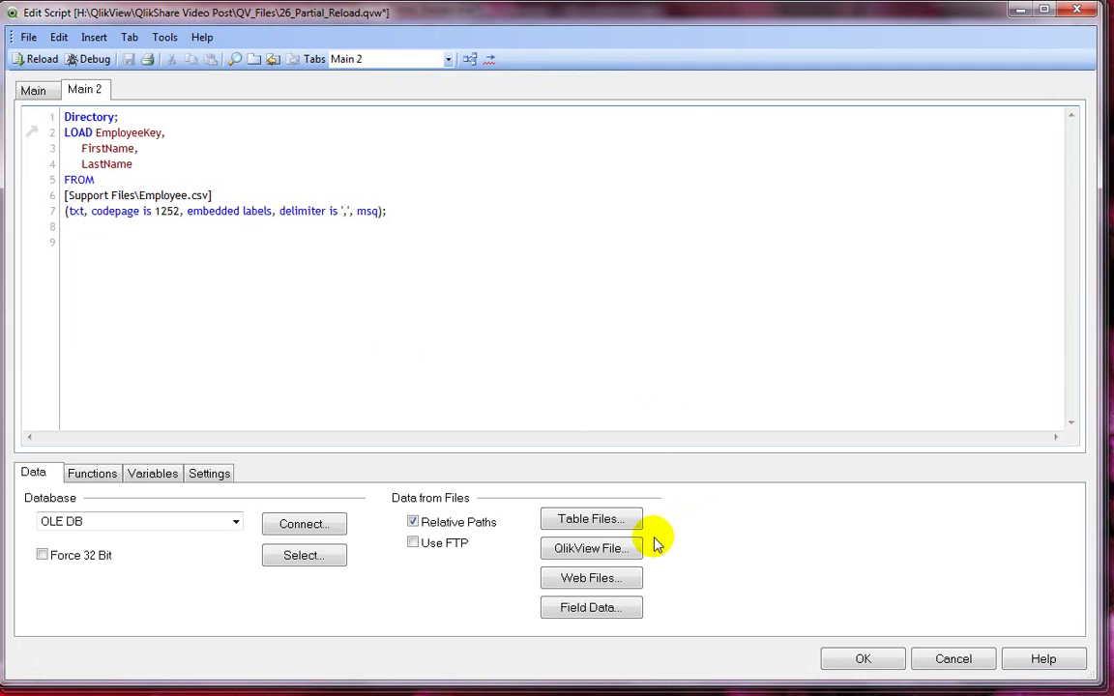
pyautogui.click(605, 521)
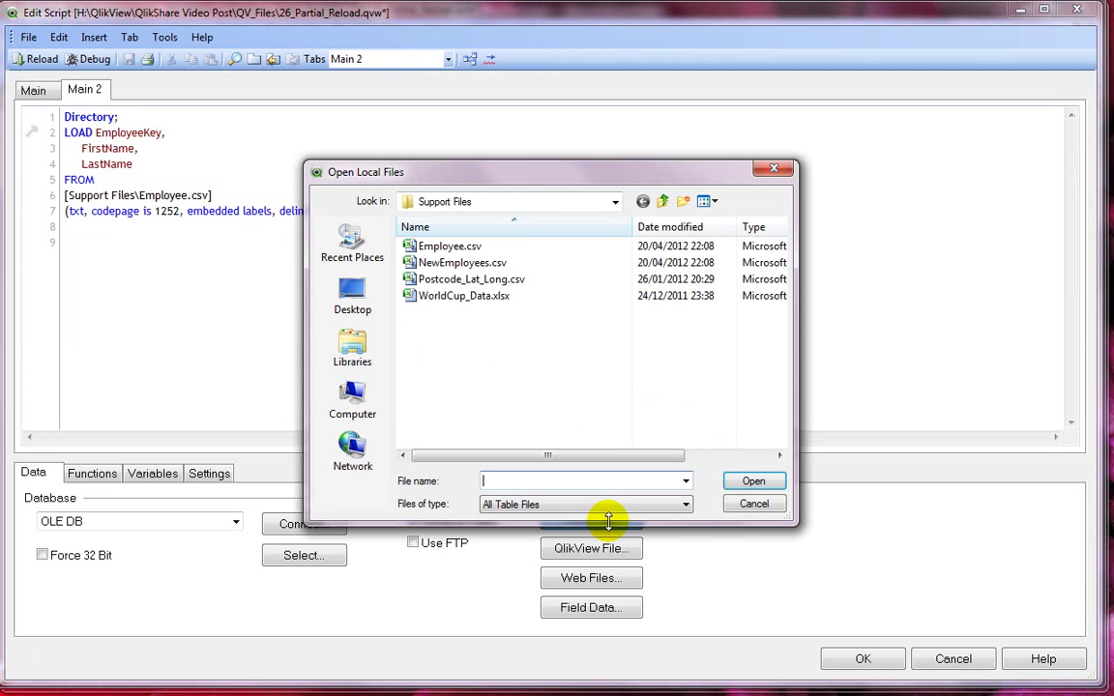
pyautogui.doubleClick(460, 262)
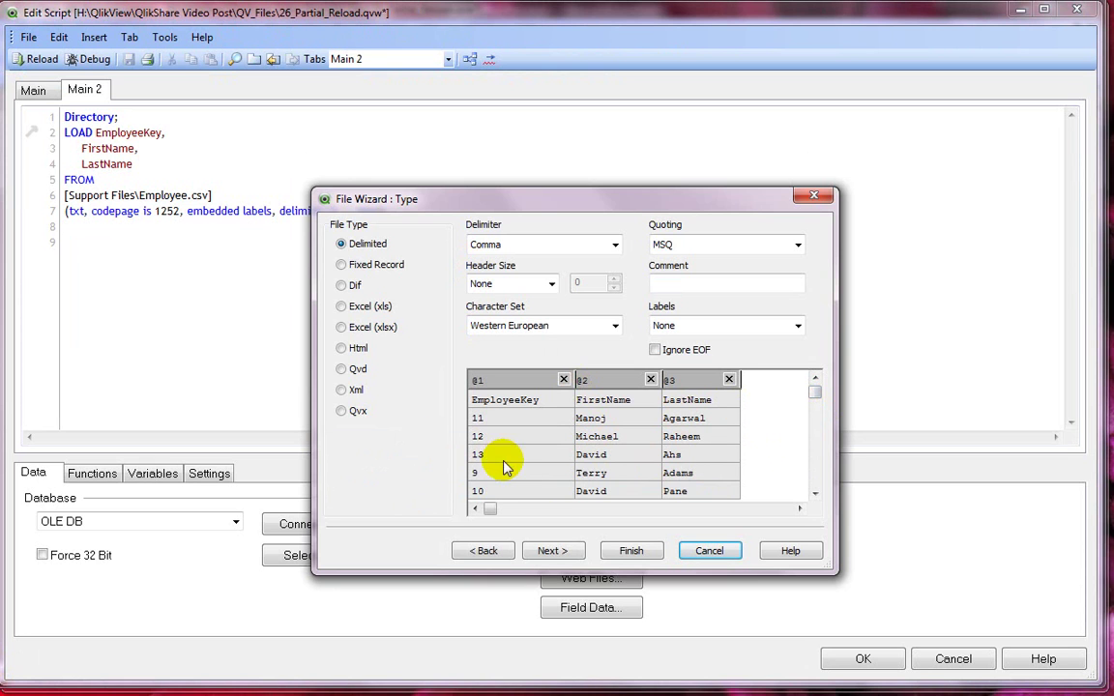
pyautogui.click(814, 493)
pyautogui.click(707, 329)
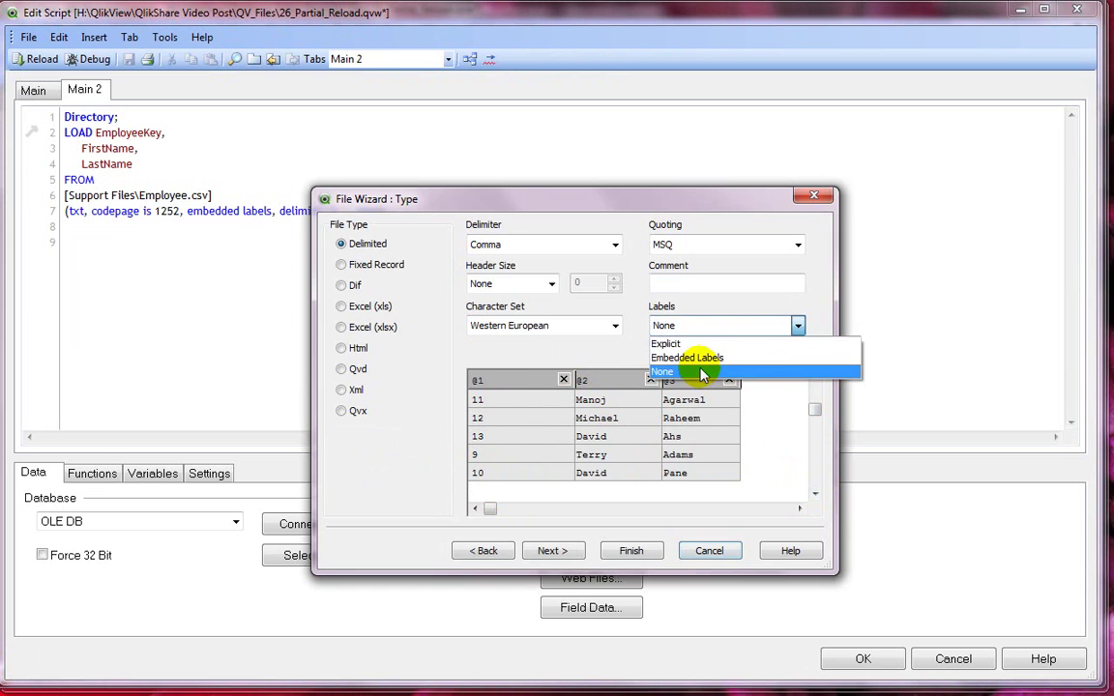
pyautogui.click(704, 358)
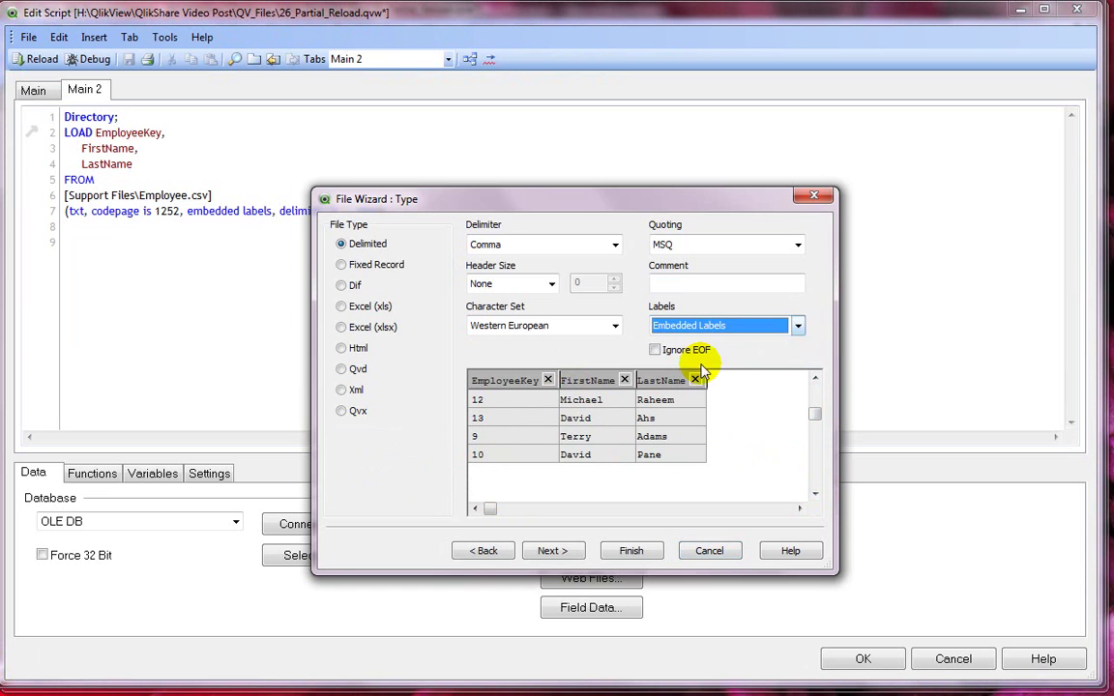
pyautogui.click(630, 550)
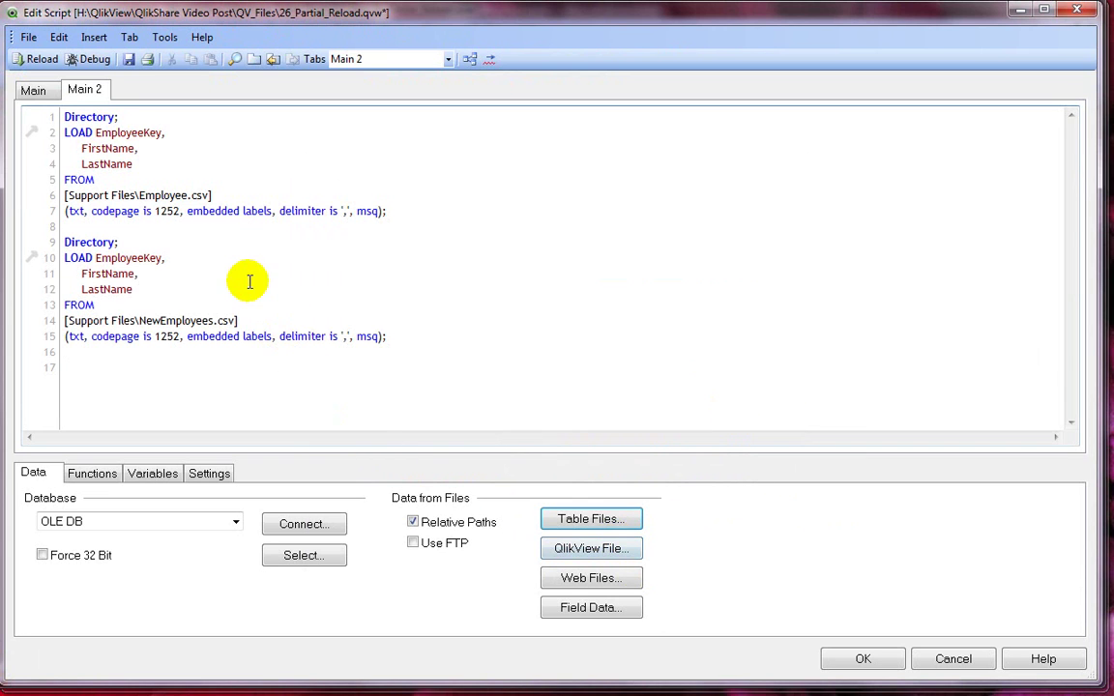
# Step: Prefix the second LOAD statement with ADD
pyautogui.click(229, 240)
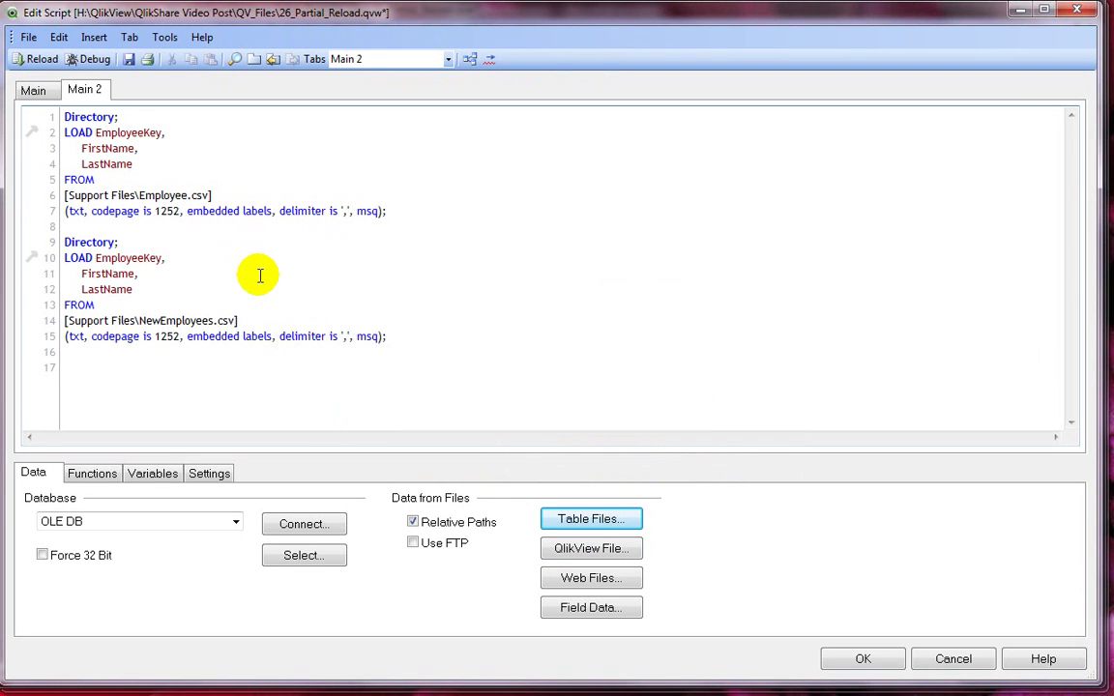
pyautogui.press('Right')
pyautogui.write('add')
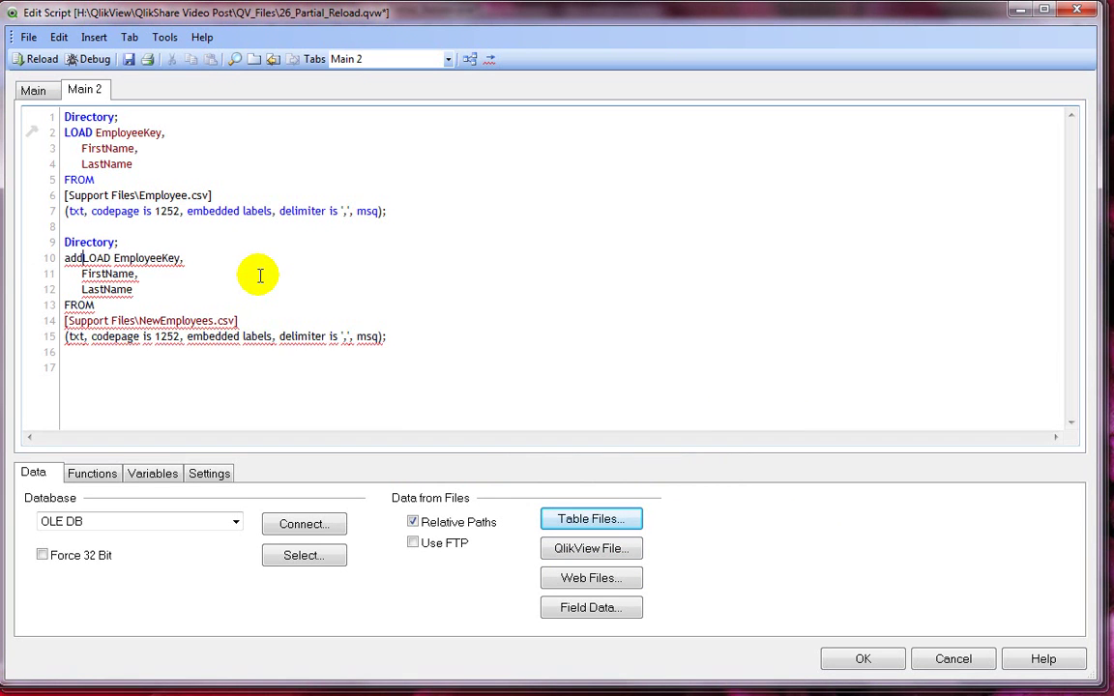
pyautogui.press('BackSpace')
pyautogui.press('BackSpace')
pyautogui.press('BackSpace')
pyautogui.write('ADD')
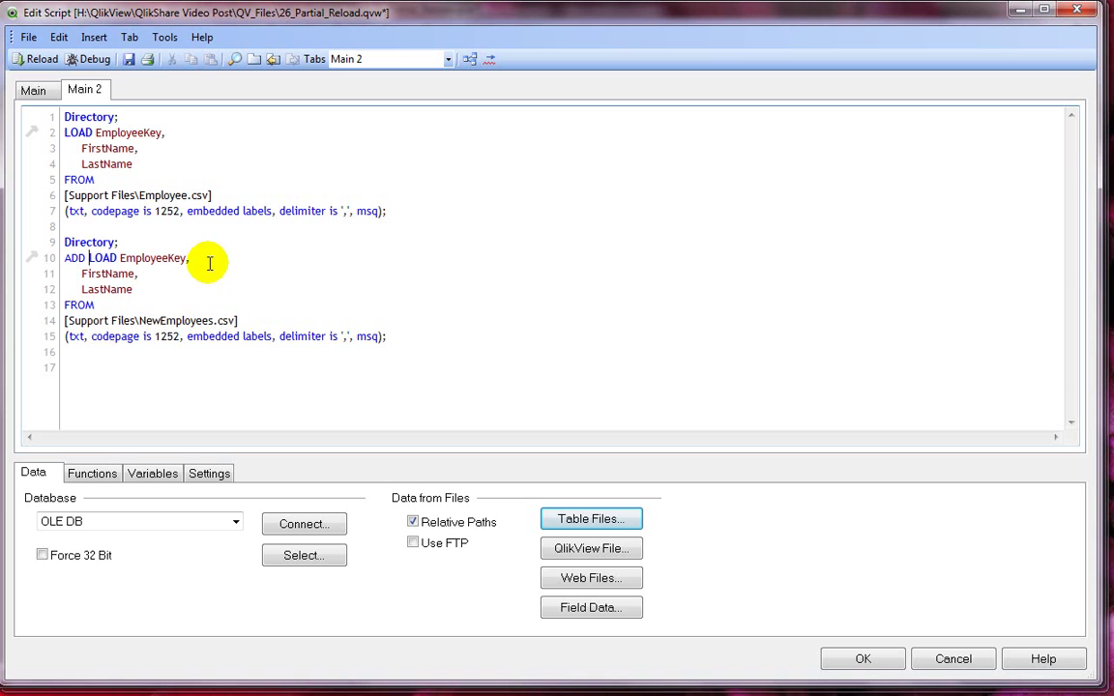
pyautogui.moveTo(232, 307); pyautogui.dragTo(61, 237)
pyautogui.click(345, 375)
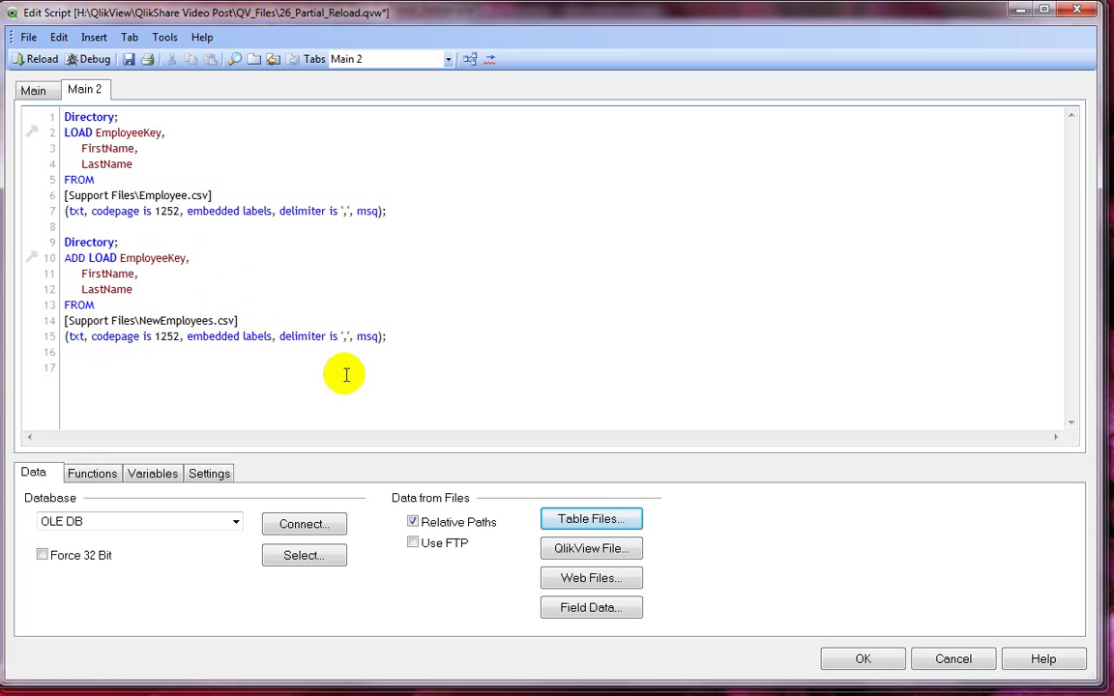
# Step: Review the Employee.csv load block, then reload so the table lists 13 employees
pyautogui.moveTo(455, 215); pyautogui.dragTo(13, 74)
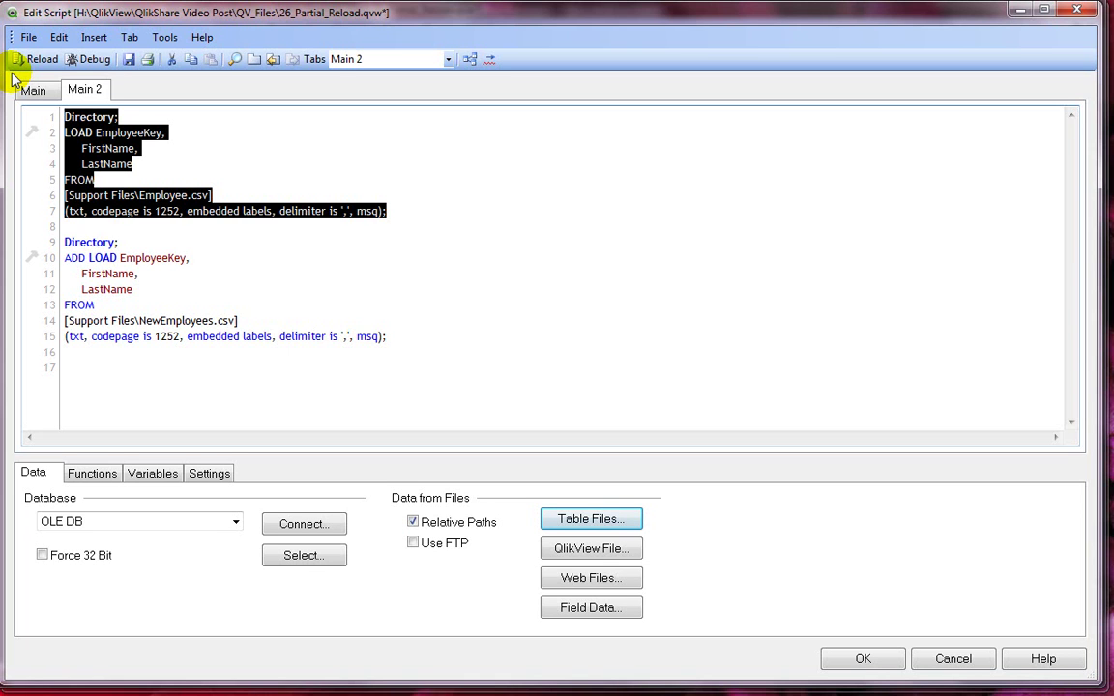
pyautogui.click(405, 224)
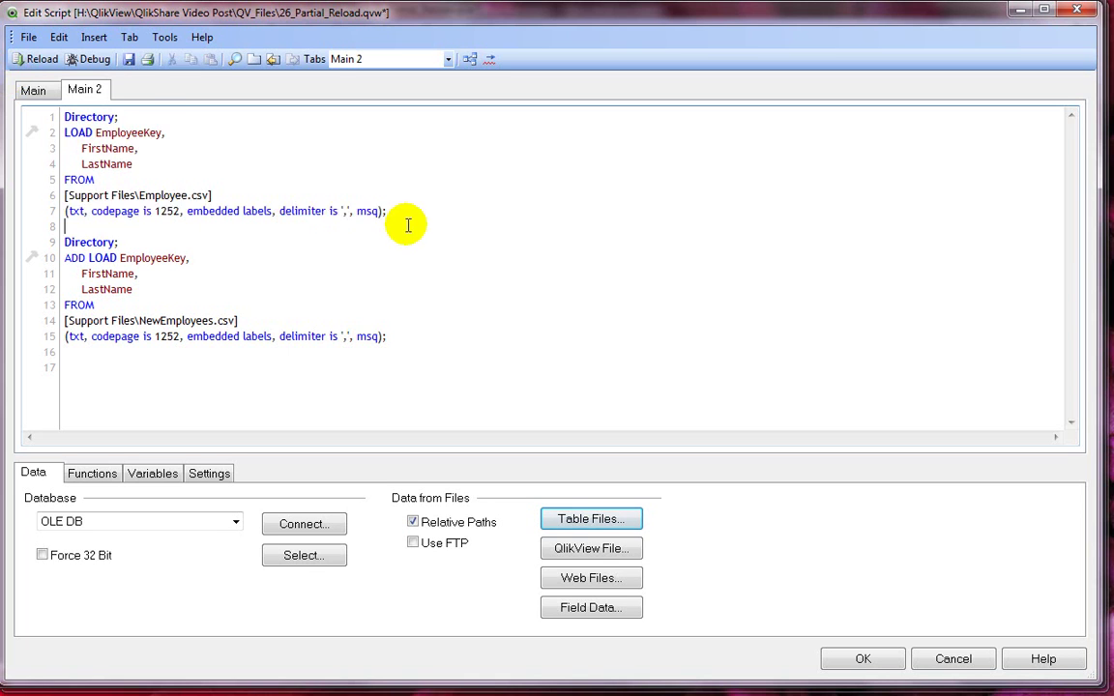
pyautogui.moveTo(405, 223); pyautogui.dragTo(30, 90)
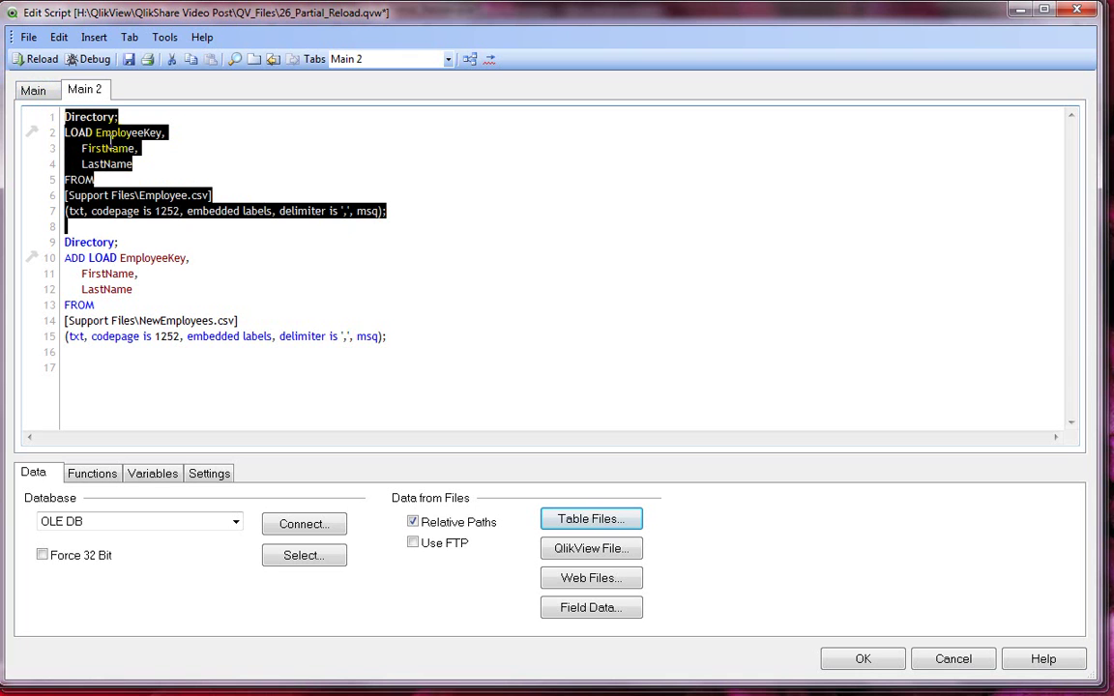
pyautogui.click(251, 272)
pyautogui.click(23, 59)
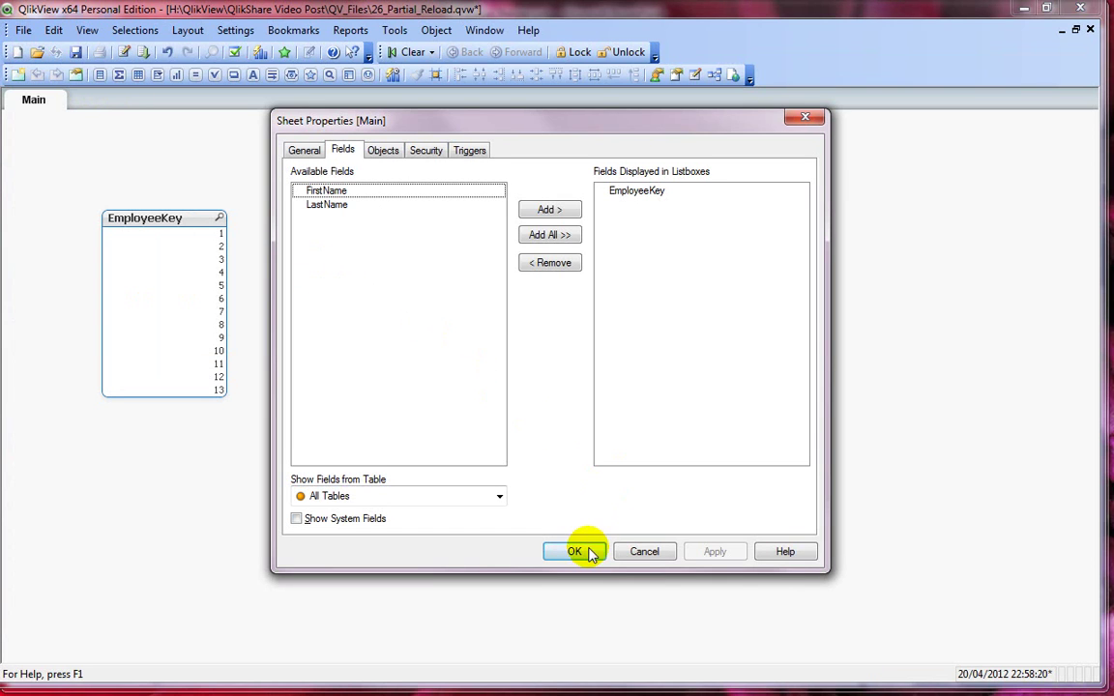
pyautogui.click(576, 552)
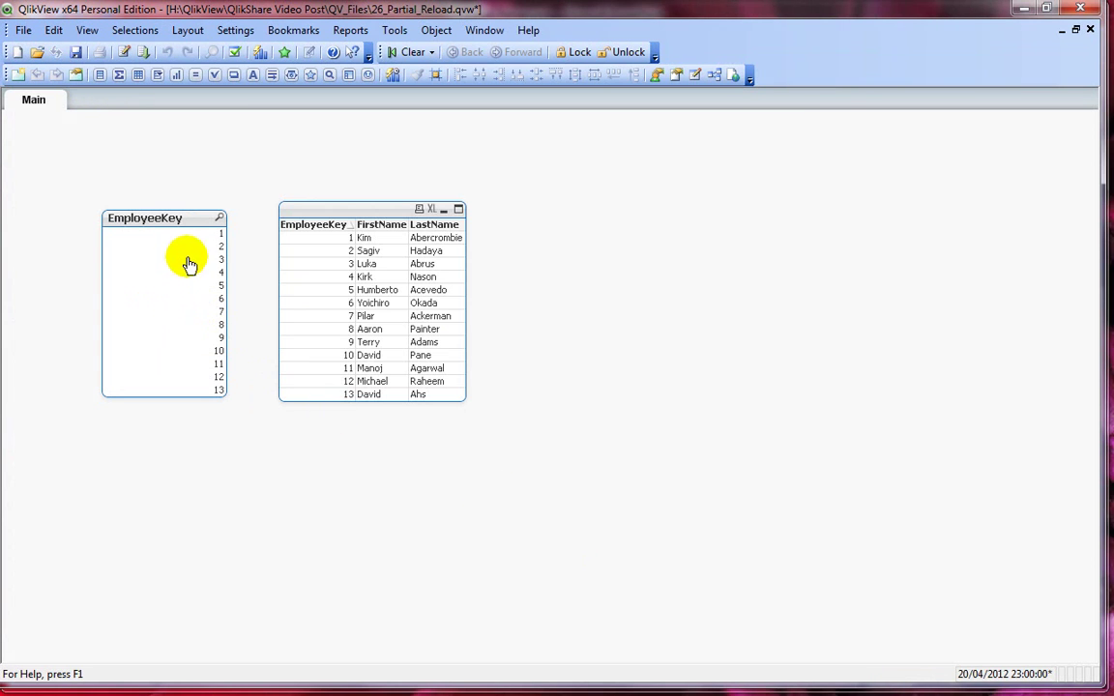
# Step: Turn on Show Frequency for the EmployeeKey list box, showing keys 9 and 10 twice
pyautogui.rightClick(192, 304)
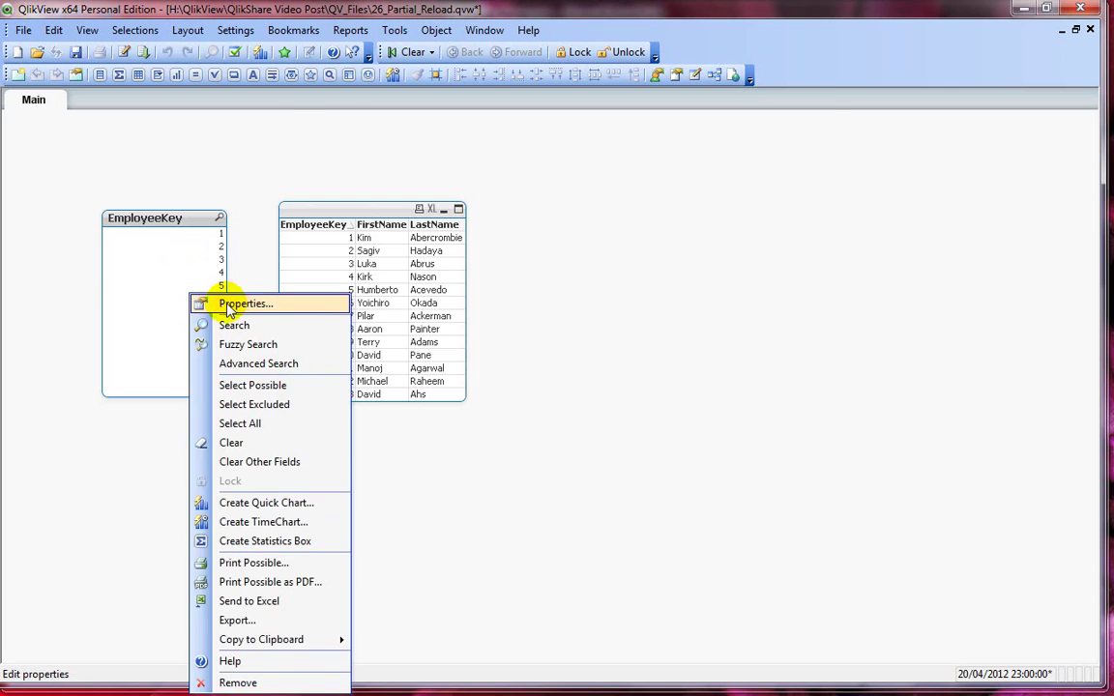
pyautogui.click(203, 303)
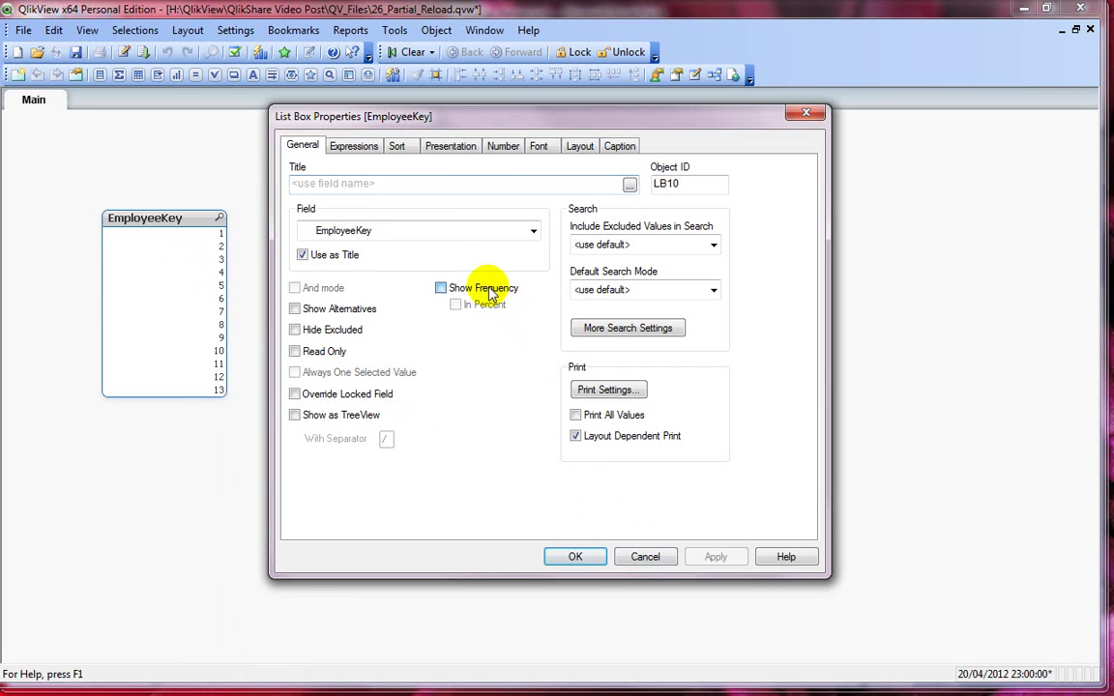
pyautogui.click(441, 288)
pyautogui.click(573, 556)
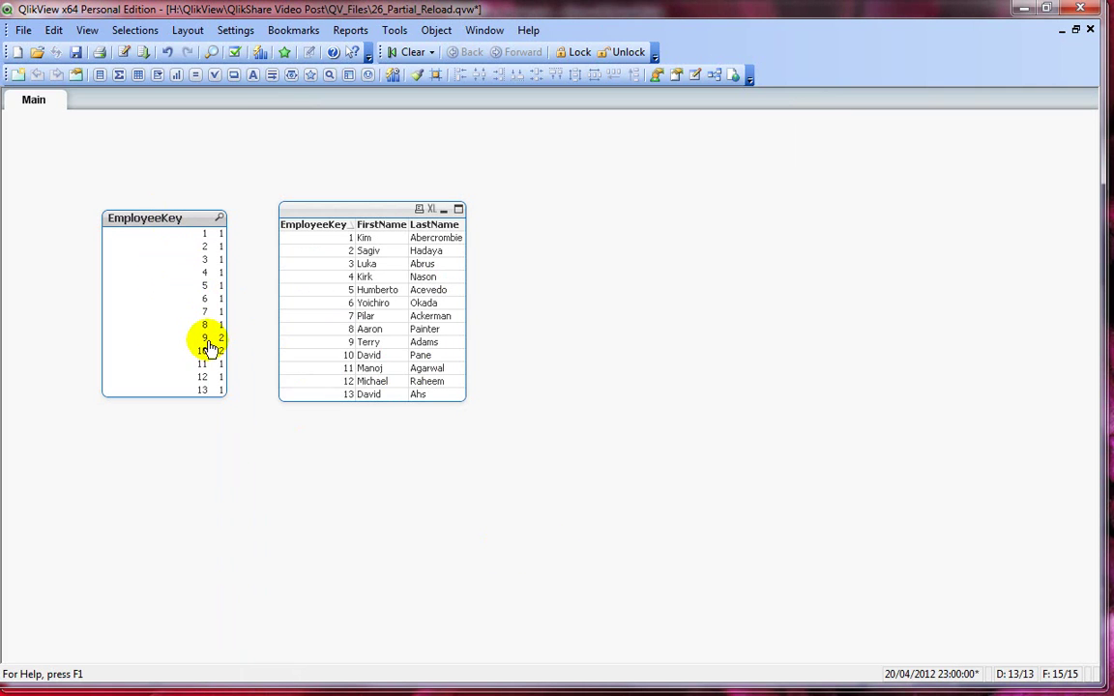
pyautogui.click(577, 331)
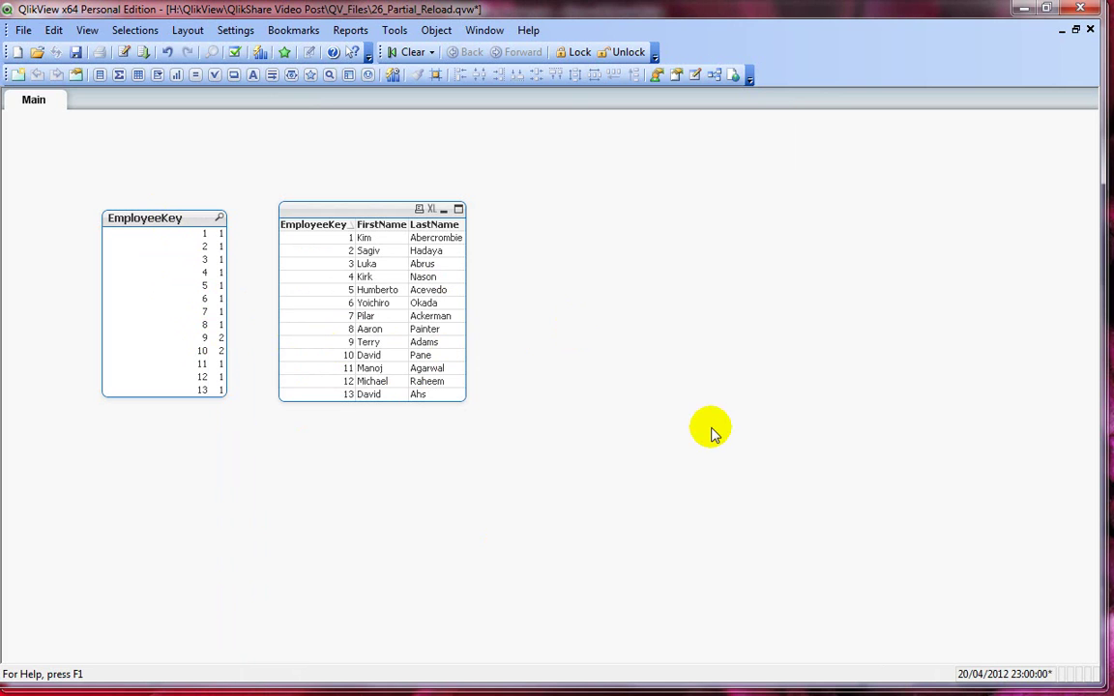
pyautogui.hotkey('ctrl', 't')
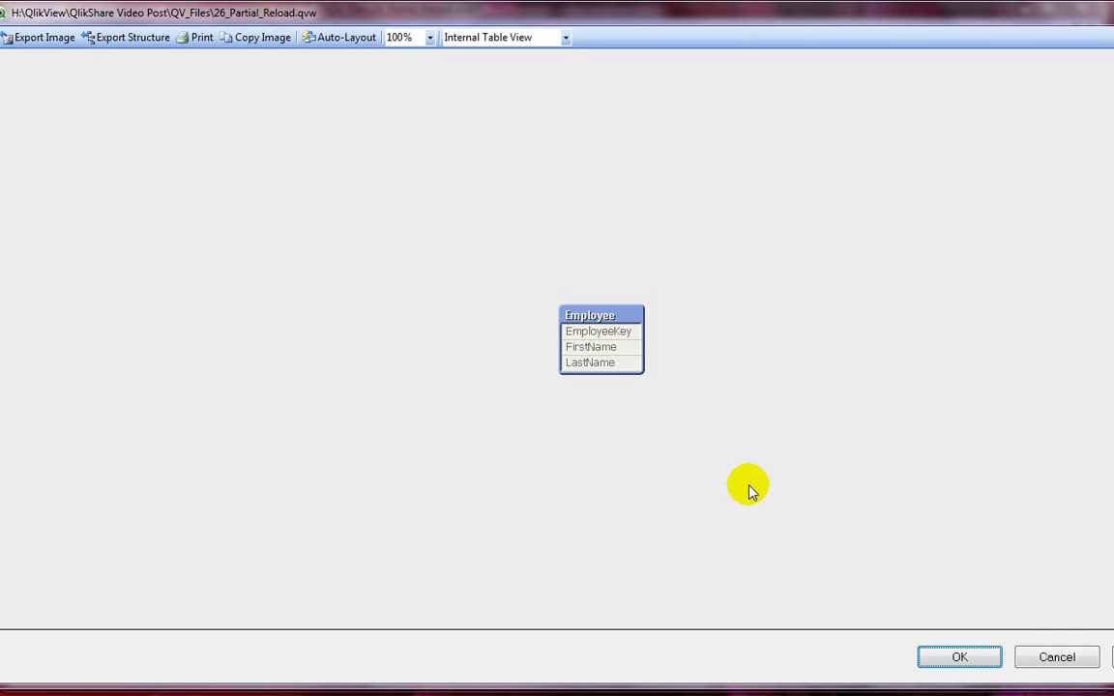
pyautogui.moveTo(1113, 658); pyautogui.dragTo(1101, 658)
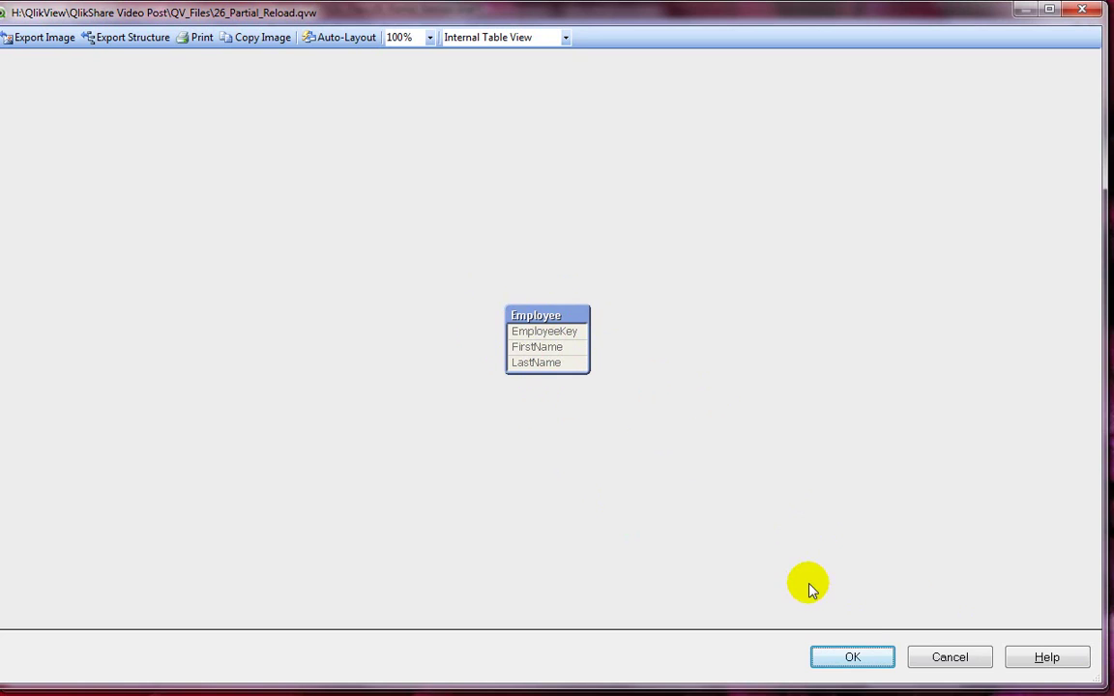
pyautogui.click(856, 661)
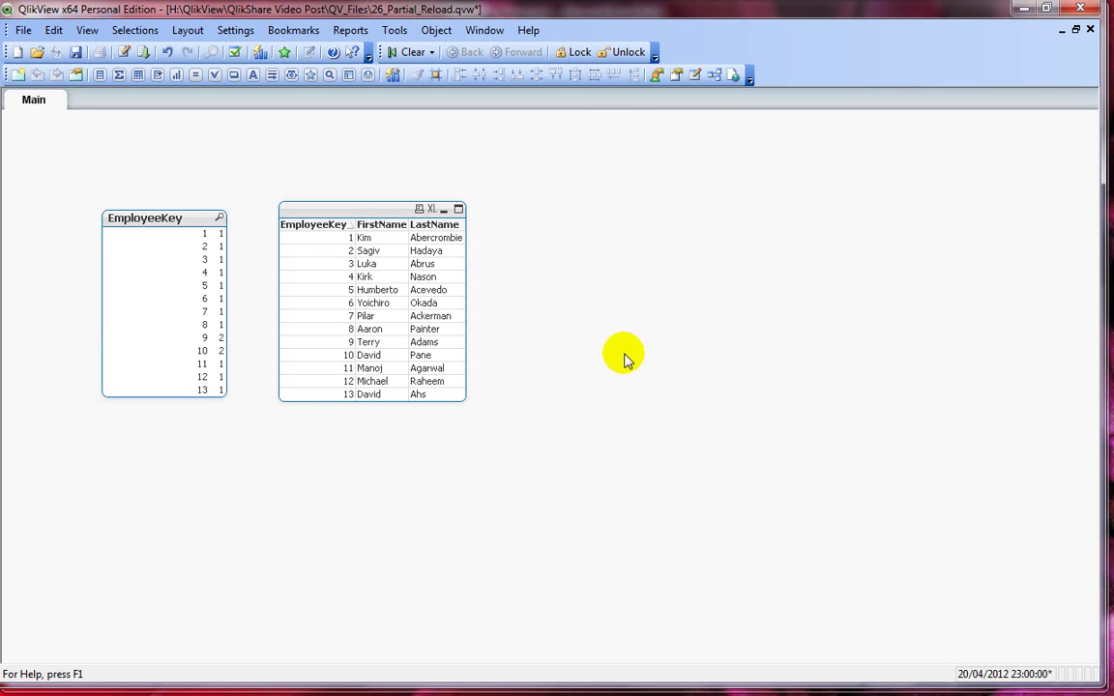
# Step: Run File > Partial Reload, giving keys 9 and 10 frequency 3 and keys 11–13 frequency 2
pyautogui.click(23, 30)
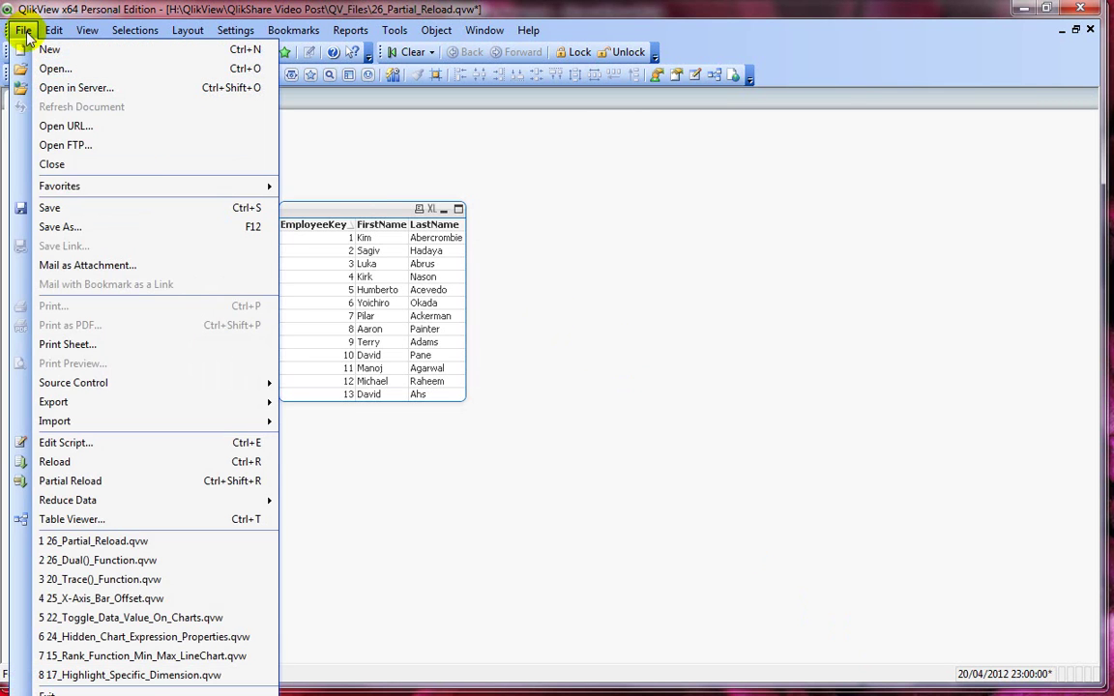
pyautogui.click(106, 444)
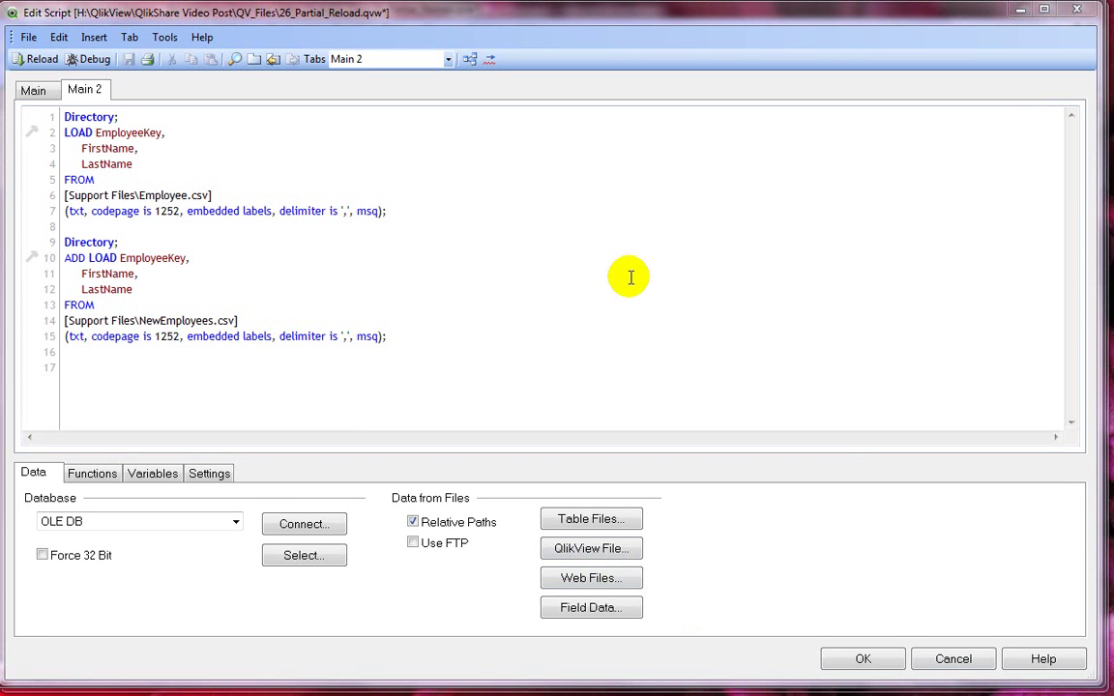
pyautogui.click(28, 36)
pyautogui.click(534, 257)
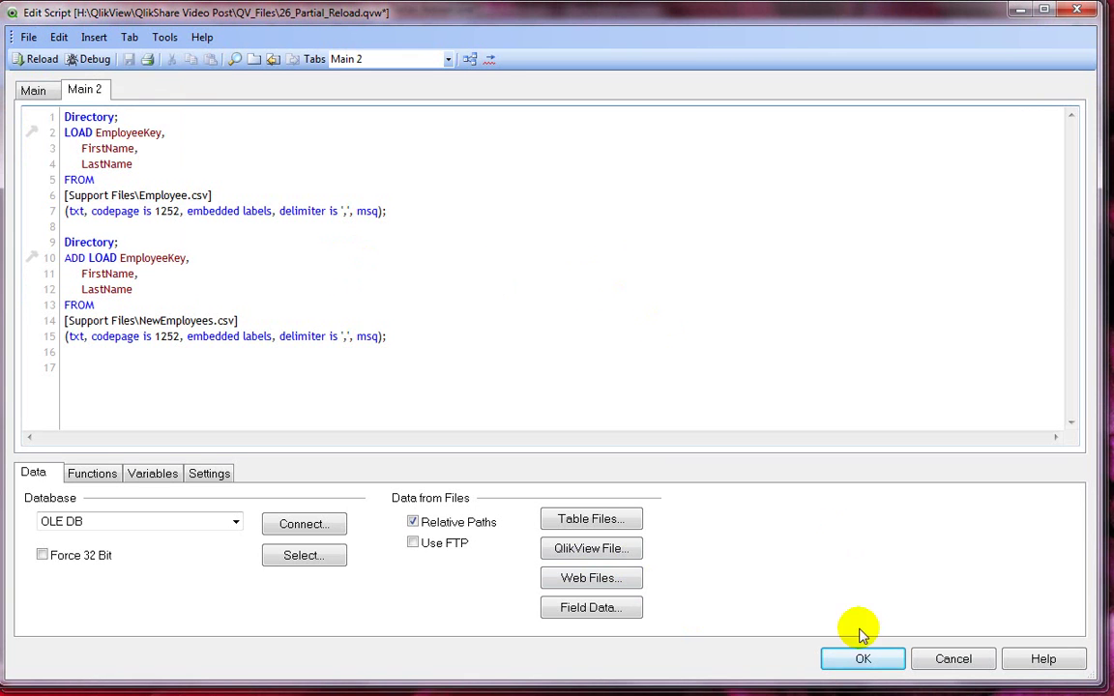
pyautogui.click(859, 661)
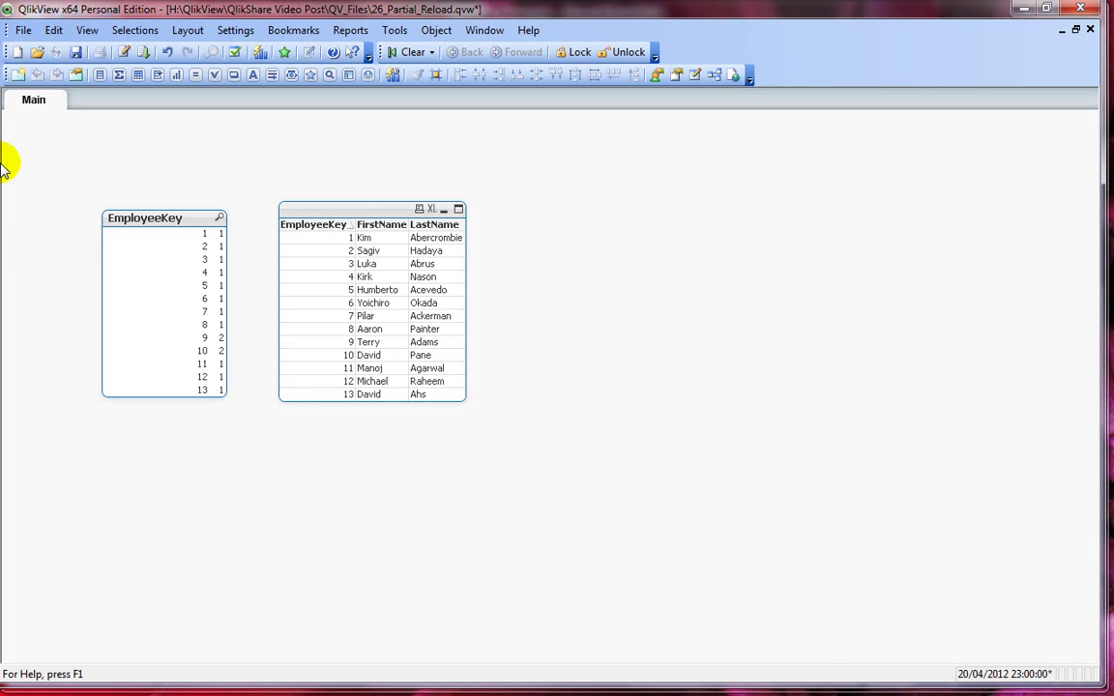
pyautogui.click(23, 30)
pyautogui.click(136, 481)
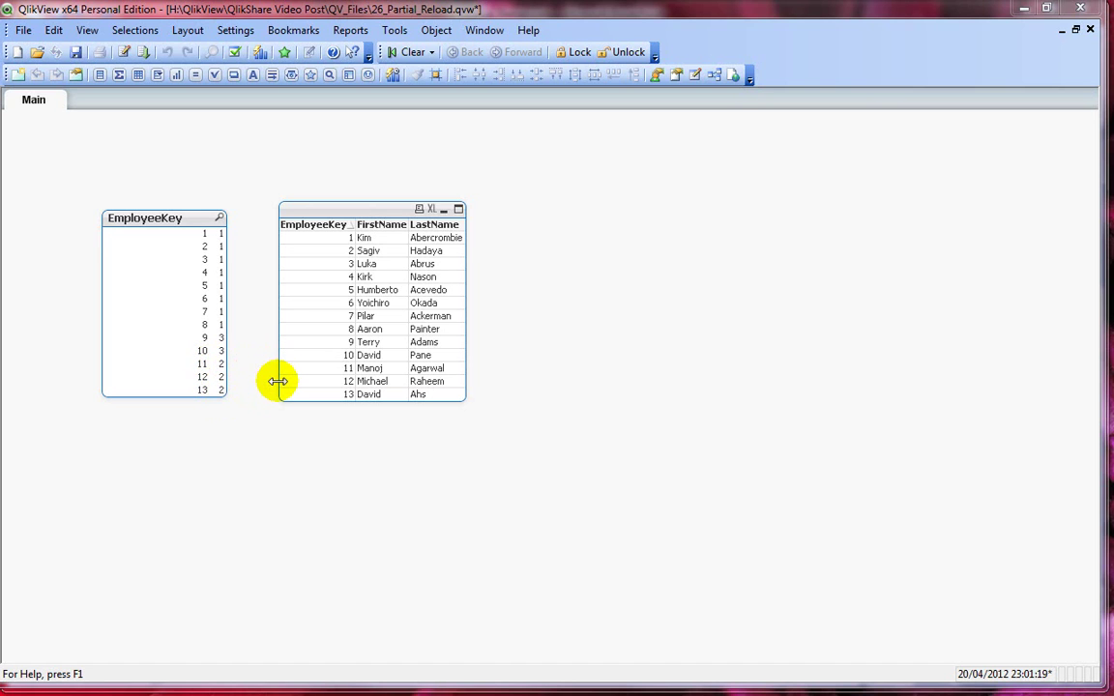
# Step: Open the script editor with Ctrl+E to view the Main 2 LOAD and ADD LOAD
pyautogui.hotkey('ctrl', 'e')
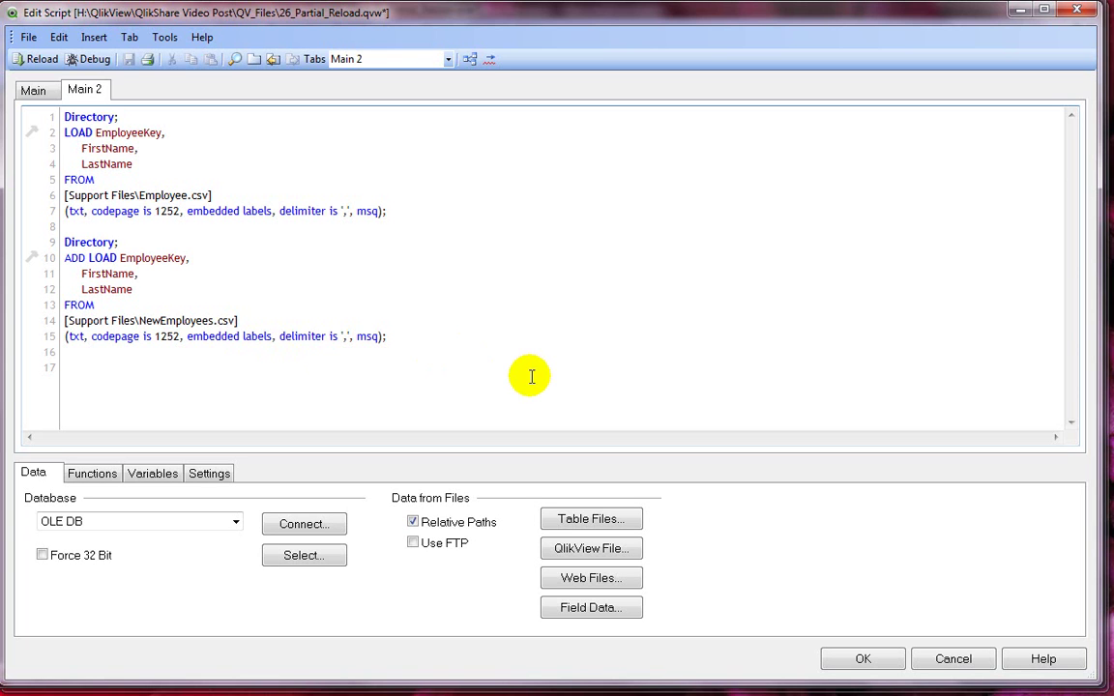
# Step: Replace line 15's semicolon with a new line typing WHERE NOT EXISTS (EmployeeKey)
pyautogui.click(377, 336)
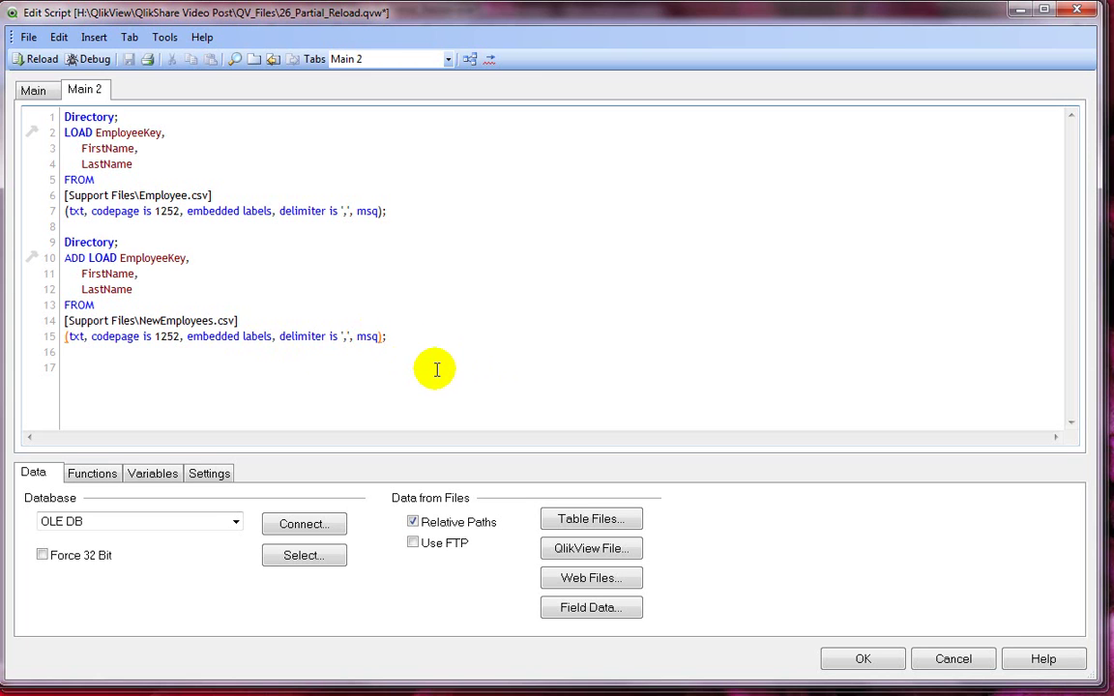
pyautogui.click(436, 369)
pyautogui.press('BackSpace')
pyautogui.press('Return')
pyautogui.write('WHERE NOT EXITSS;')
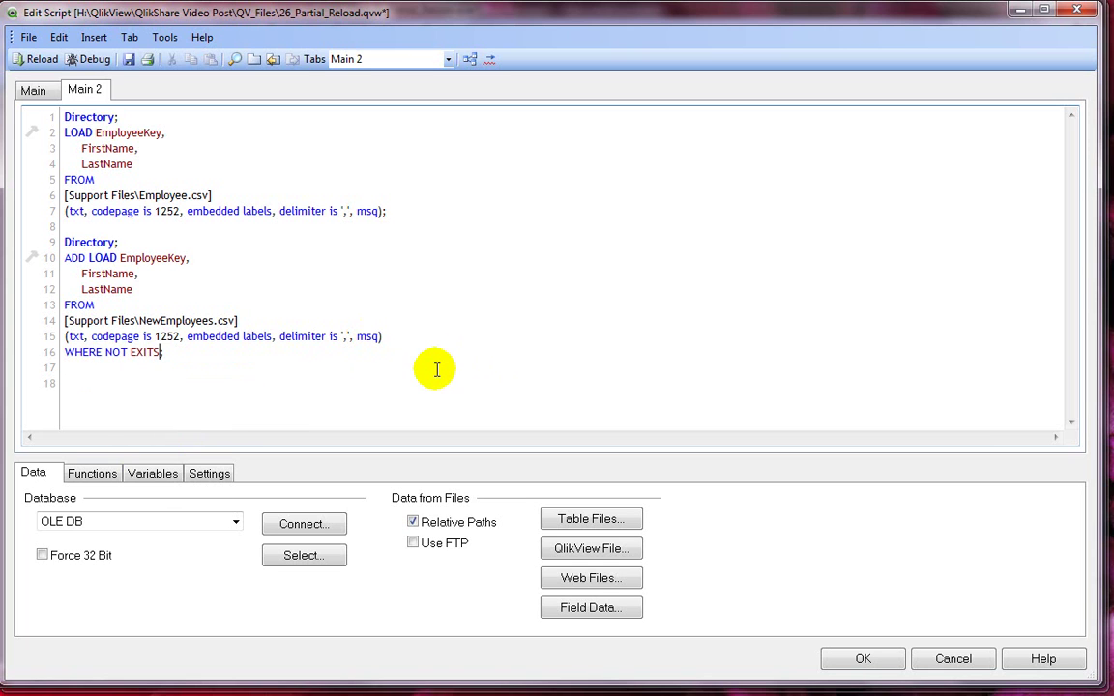
pyautogui.press('BackSpace')
pyautogui.press('BackSpace')
pyautogui.press('BackSpace')
pyautogui.write('STS (E')
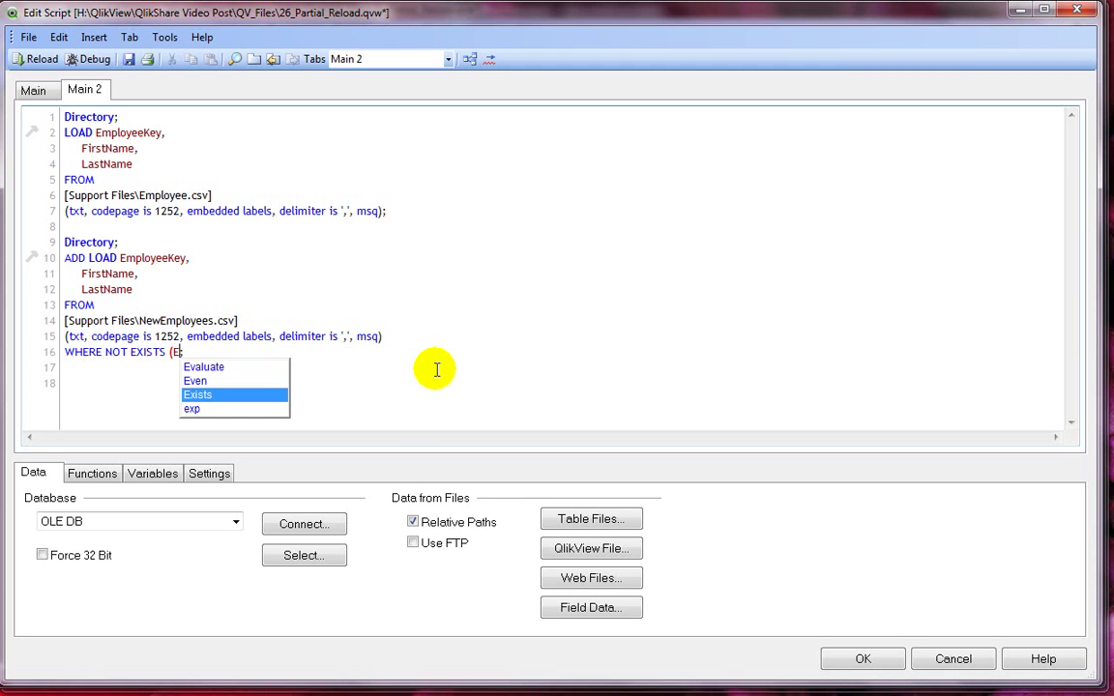
pyautogui.write('mployy')
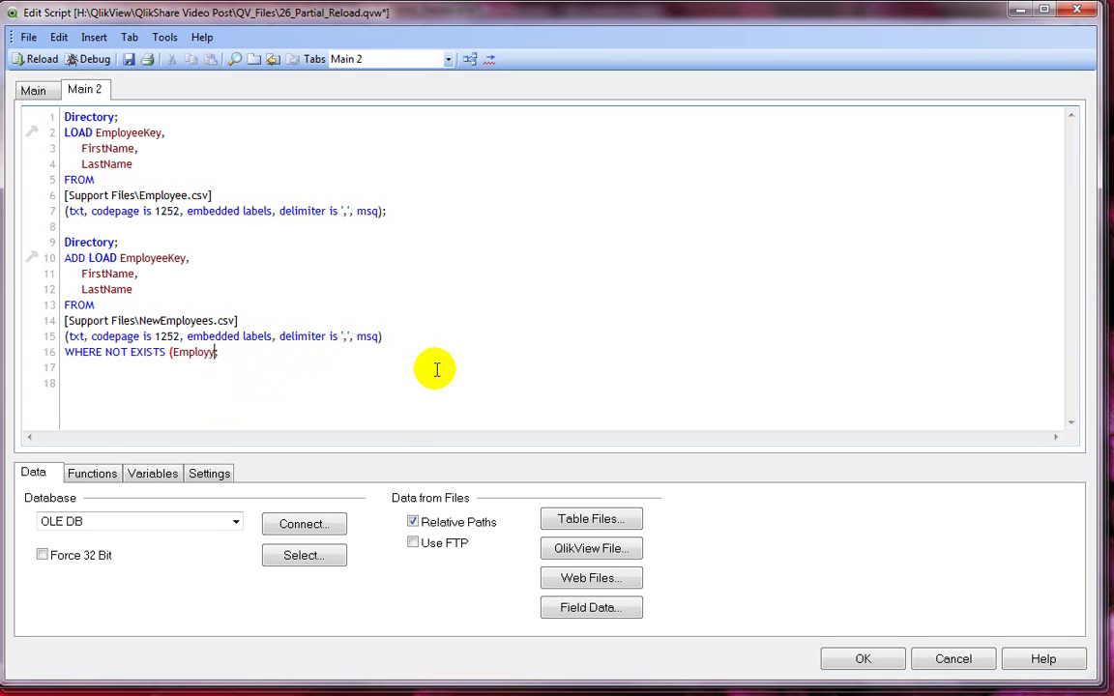
pyautogui.write('eKey);')
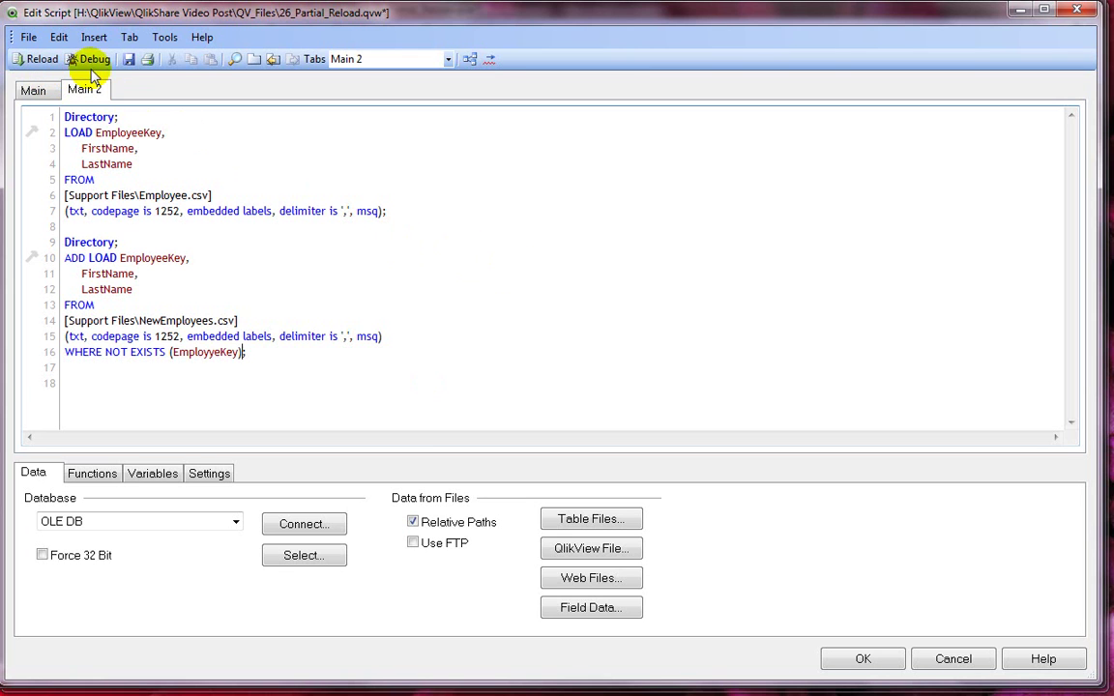
# Step: Fix the typo 'EmployyeKey' to 'EmployeeKey' in the NOT EXISTS condition
pyautogui.doubleClick(61, 242)
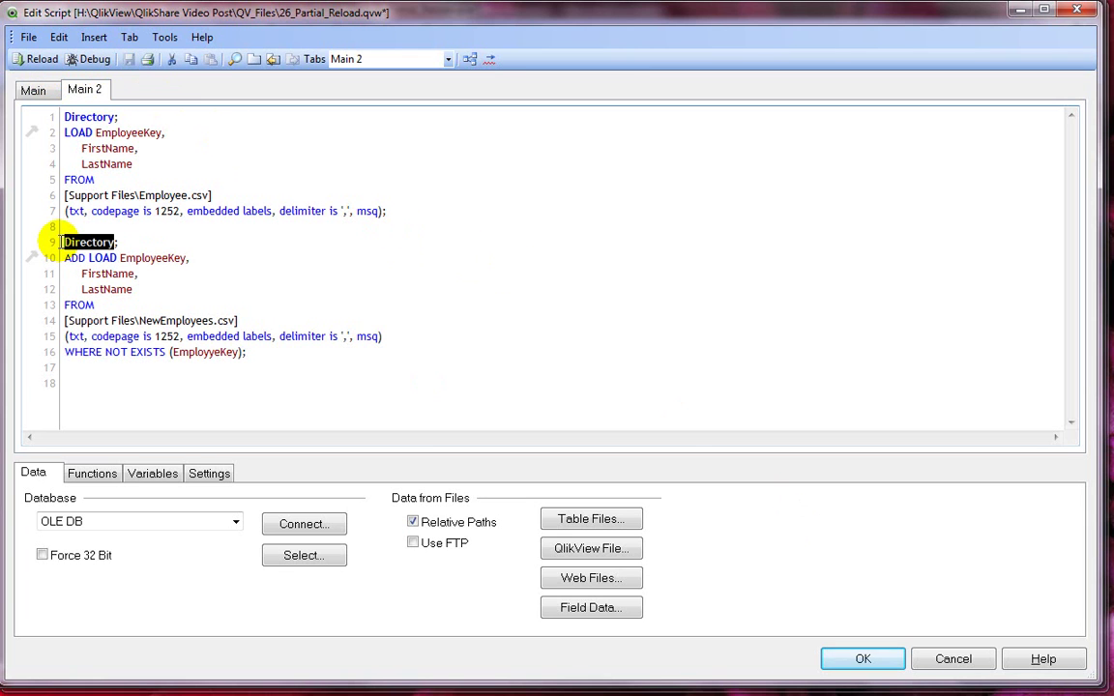
pyautogui.click(198, 339)
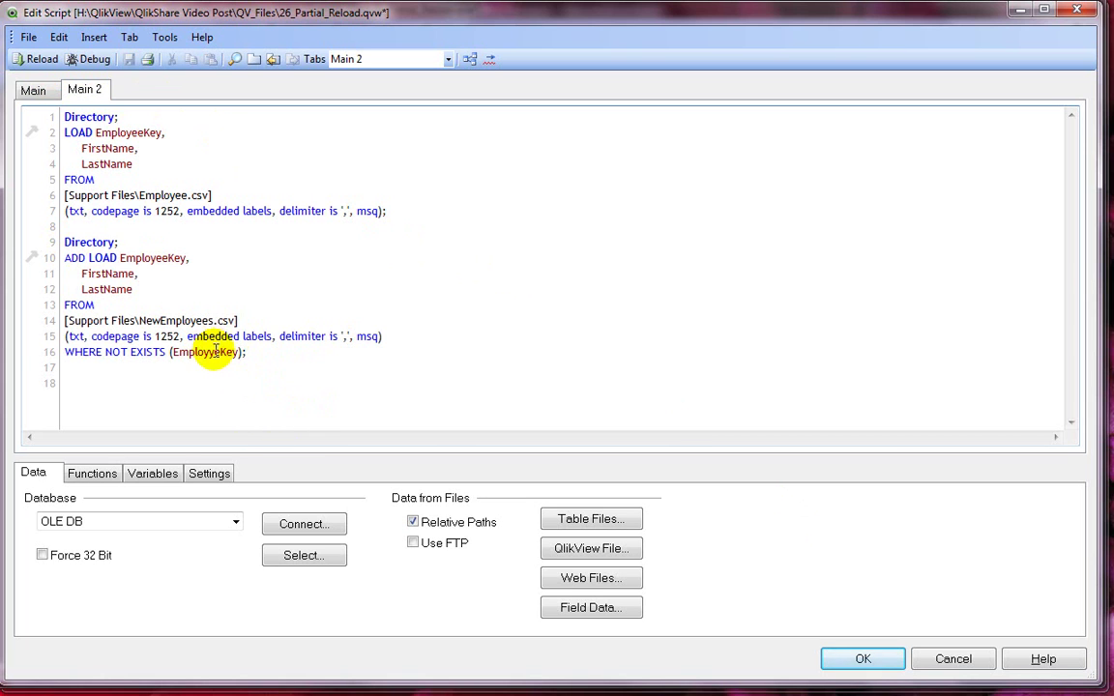
pyautogui.press('BackSpace')
pyautogui.write('e')
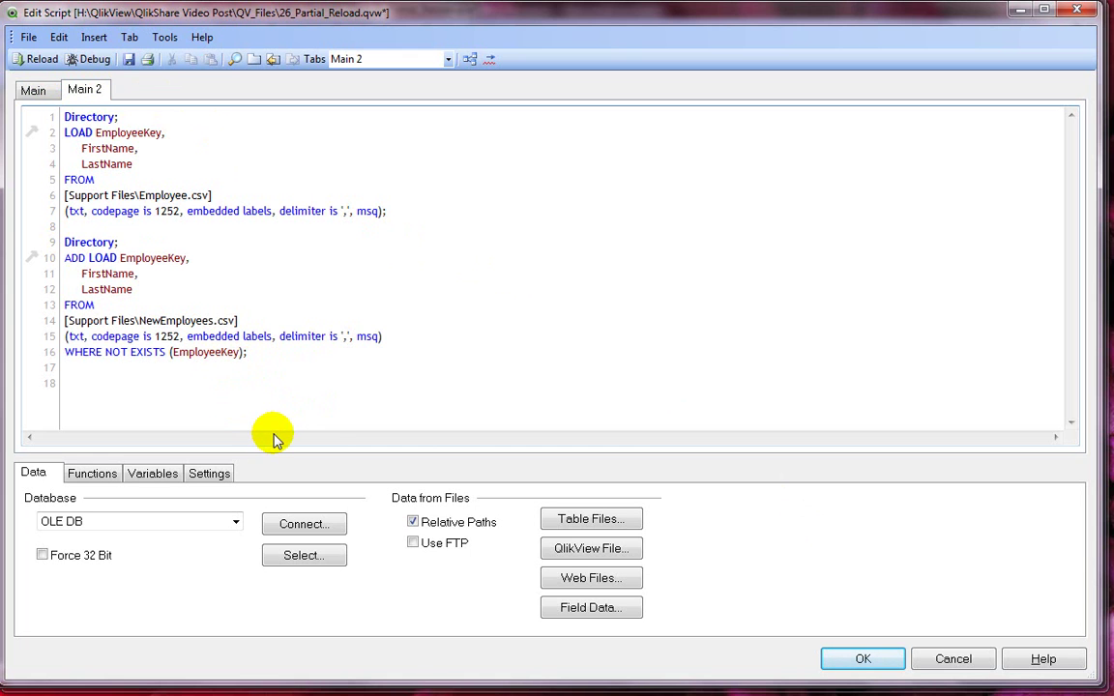
# Step: Comment out the ADD LOAD block on lines 9–16 and reload the data
pyautogui.moveTo(251, 354); pyautogui.dragTo(55, 242)
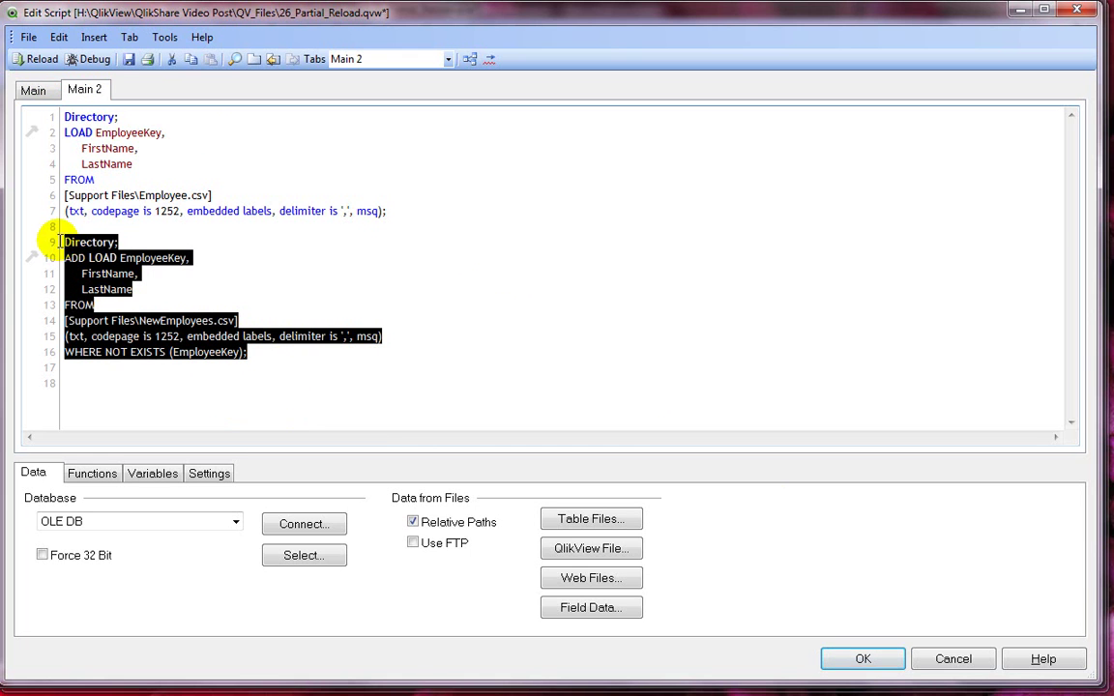
pyautogui.click(57, 37)
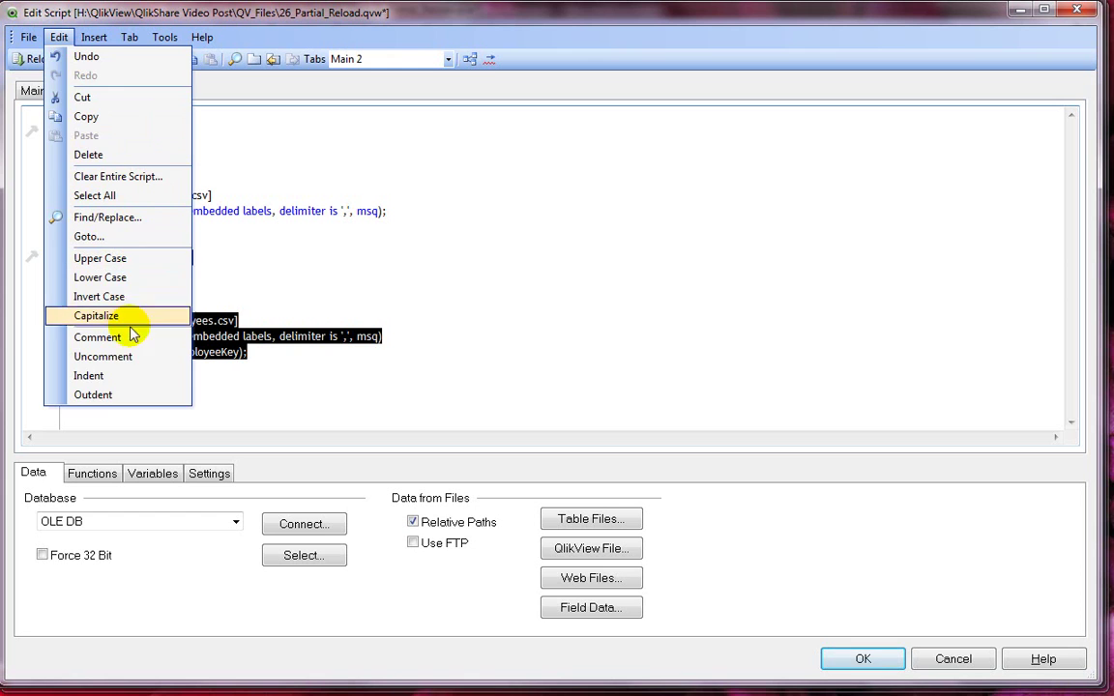
pyautogui.click(98, 337)
pyautogui.click(324, 254)
pyautogui.click(32, 56)
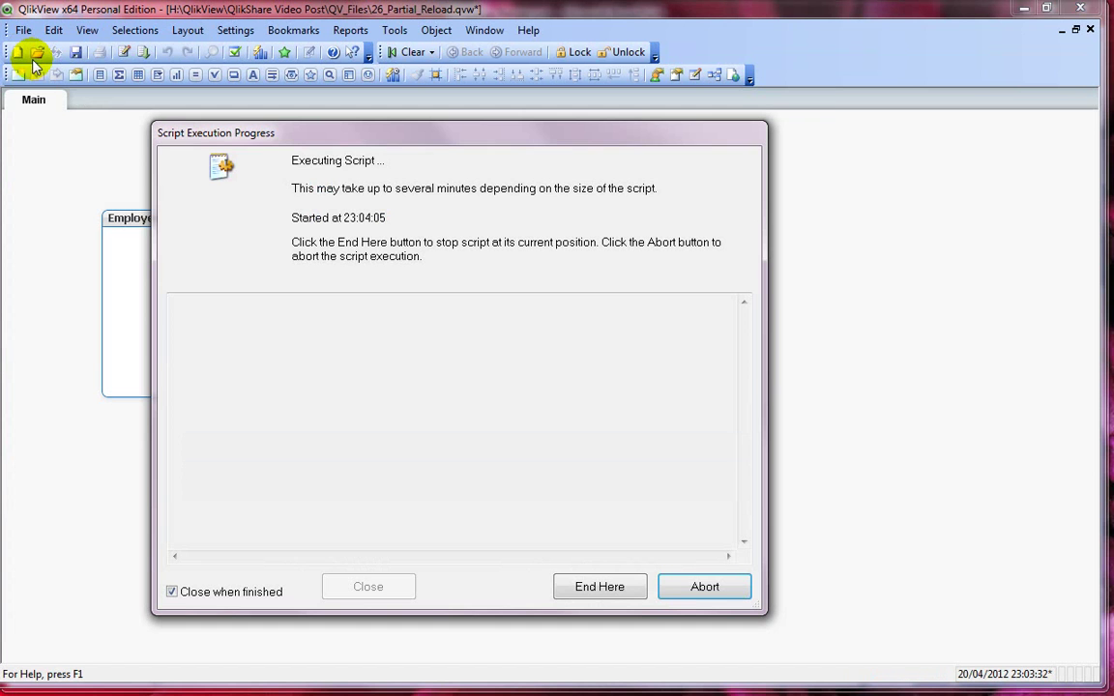
pyautogui.click(571, 555)
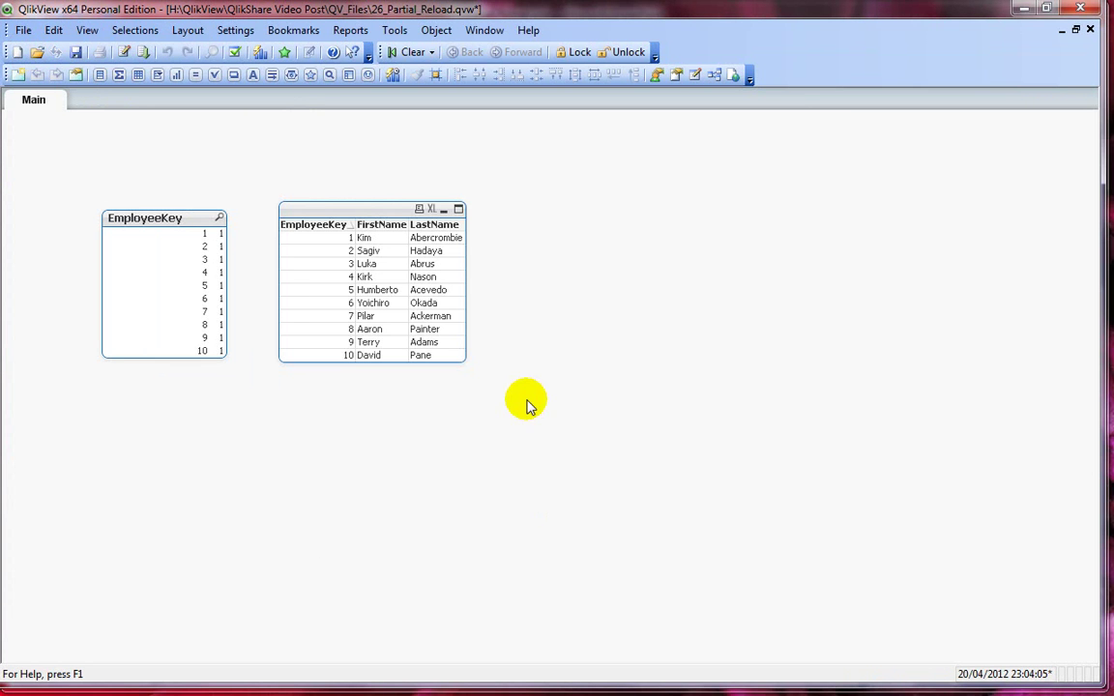
# Step: Reopen the script and uncomment lines 9–16 to restore the NewEmployees.csv ADD LOAD
pyautogui.hotkey('ctrl', 'e')
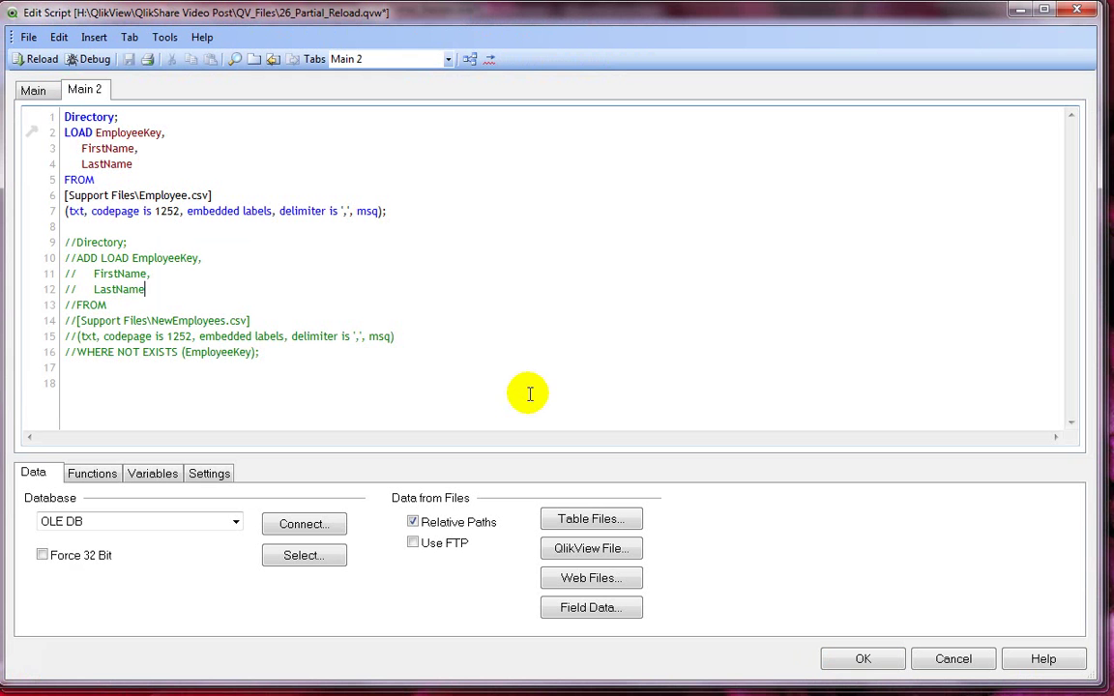
pyautogui.moveTo(290, 351); pyautogui.dragTo(46, 240)
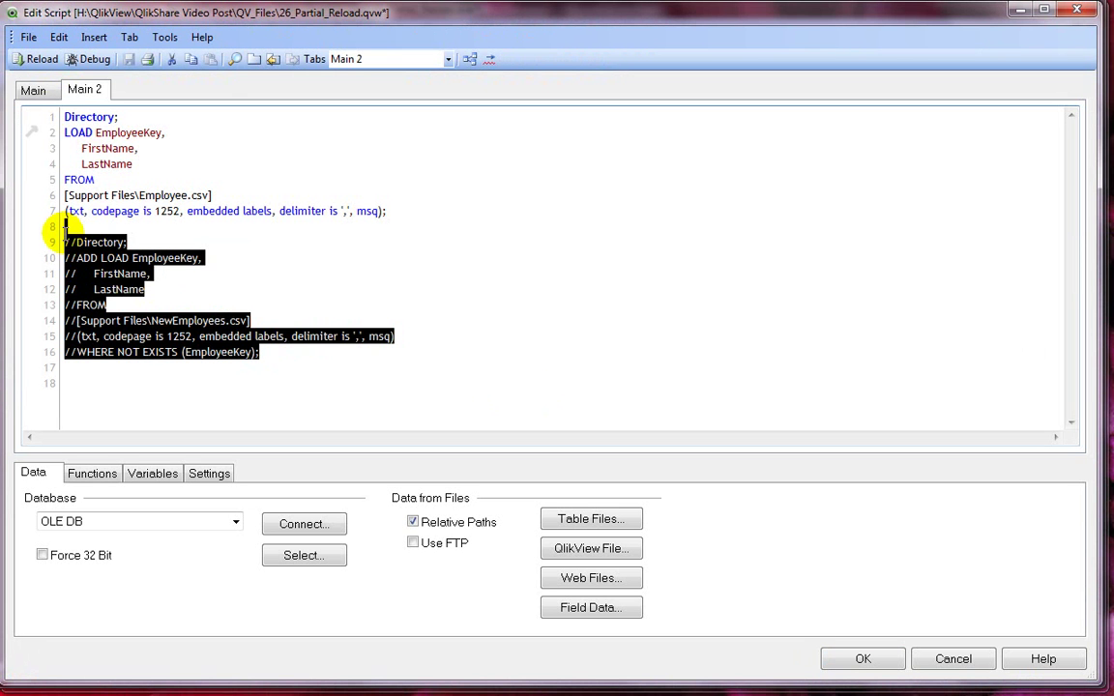
pyautogui.click(59, 37)
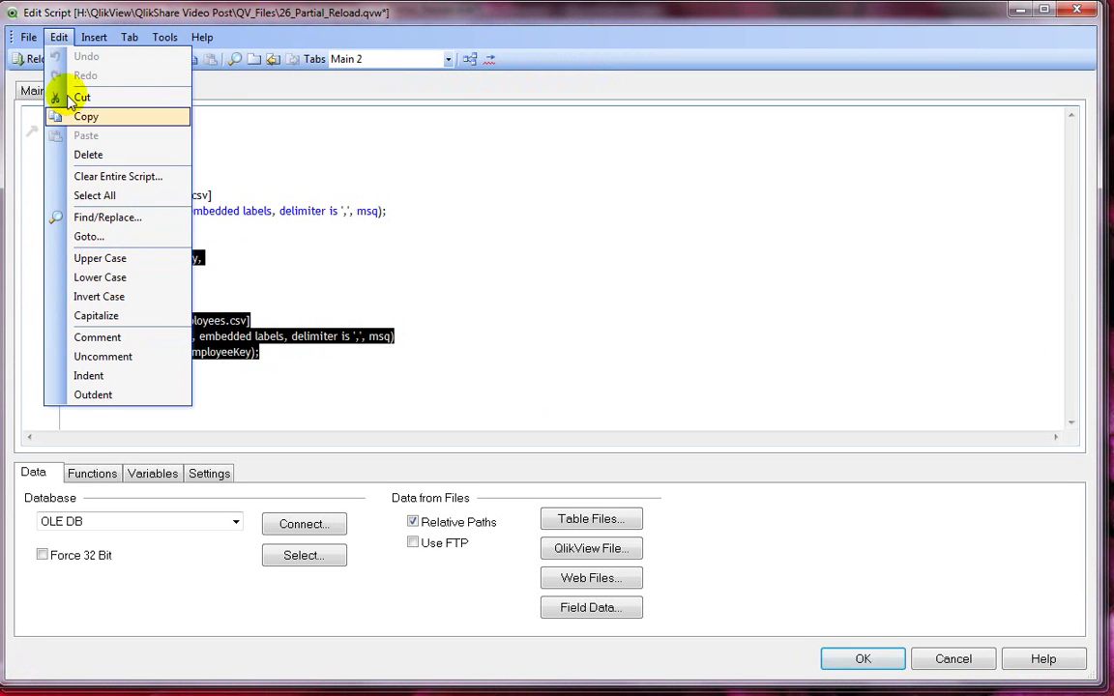
pyautogui.click(110, 364)
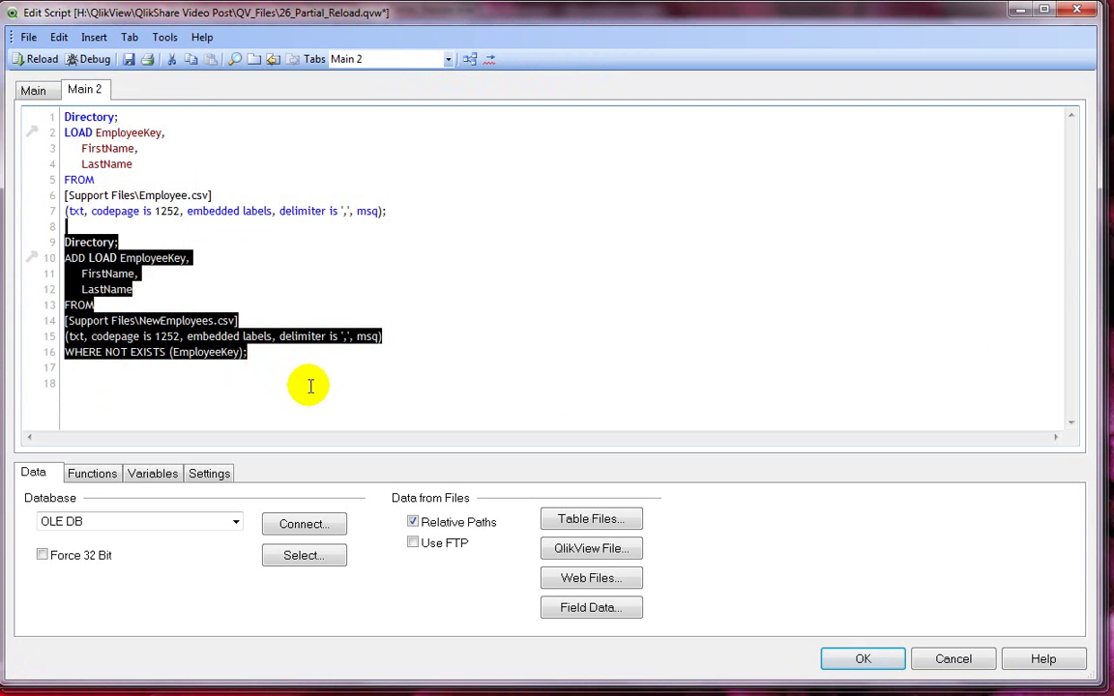
pyautogui.click(319, 378)
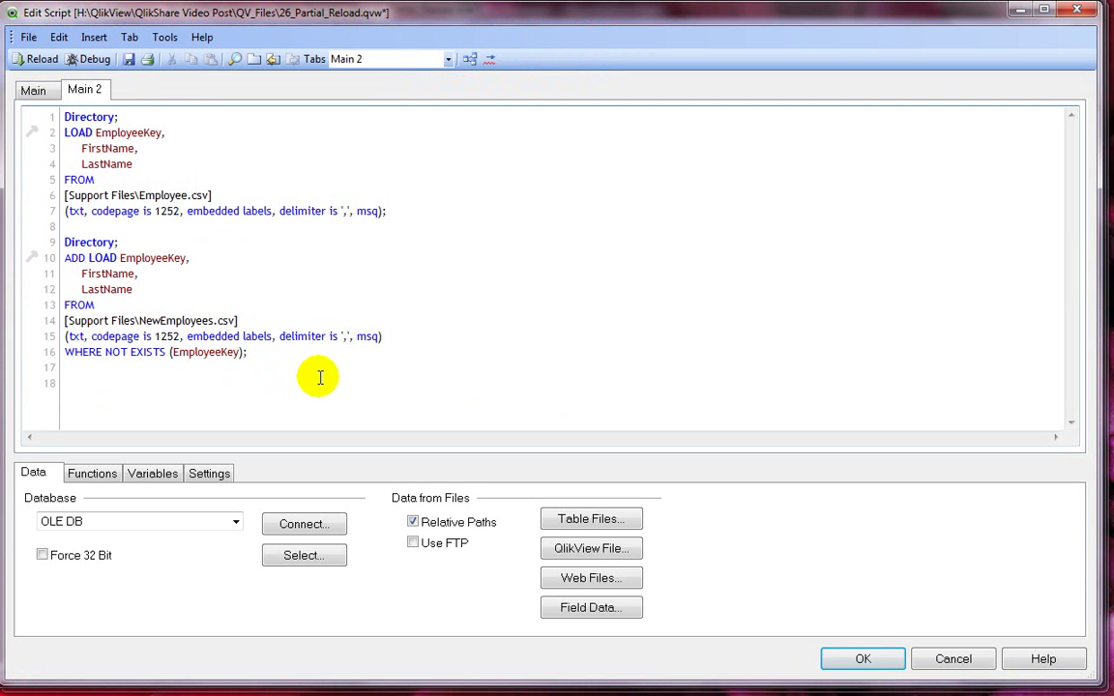
# Step: Accept the script and run File > Partial Reload to add employees 11–13
pyautogui.click(855, 659)
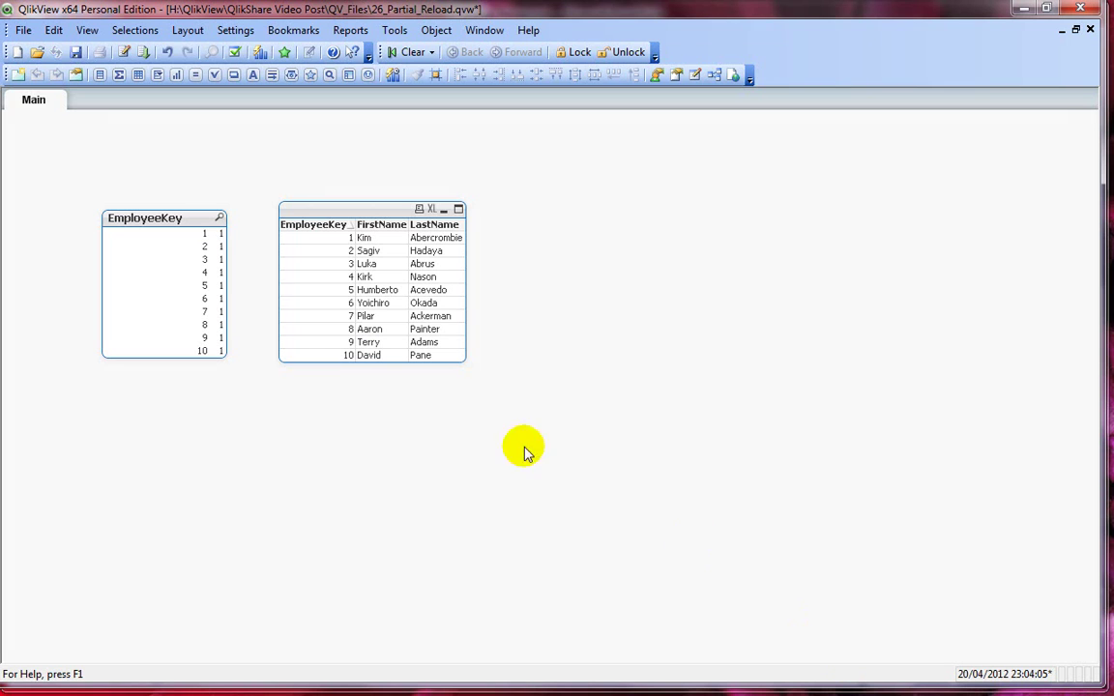
pyautogui.click(21, 29)
pyautogui.click(59, 485)
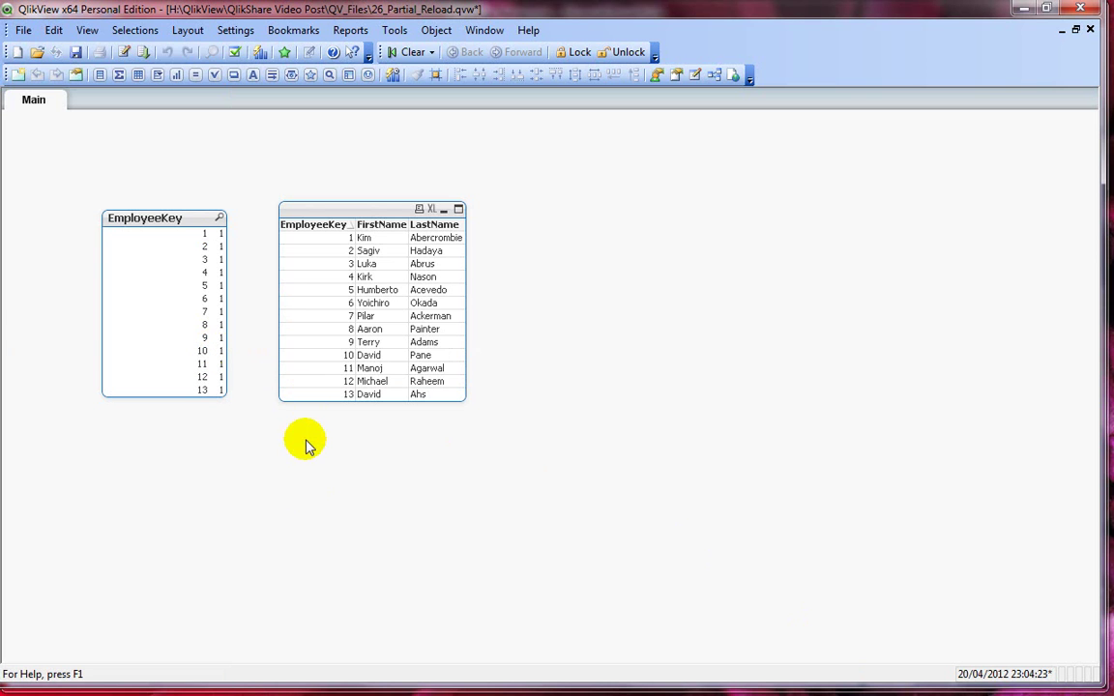
# Step: Highlight EmployeeKey in WHERE NOT EXISTS and the ADD LOAD block in the script to explain them
pyautogui.hotkey('ctrl', 'e')
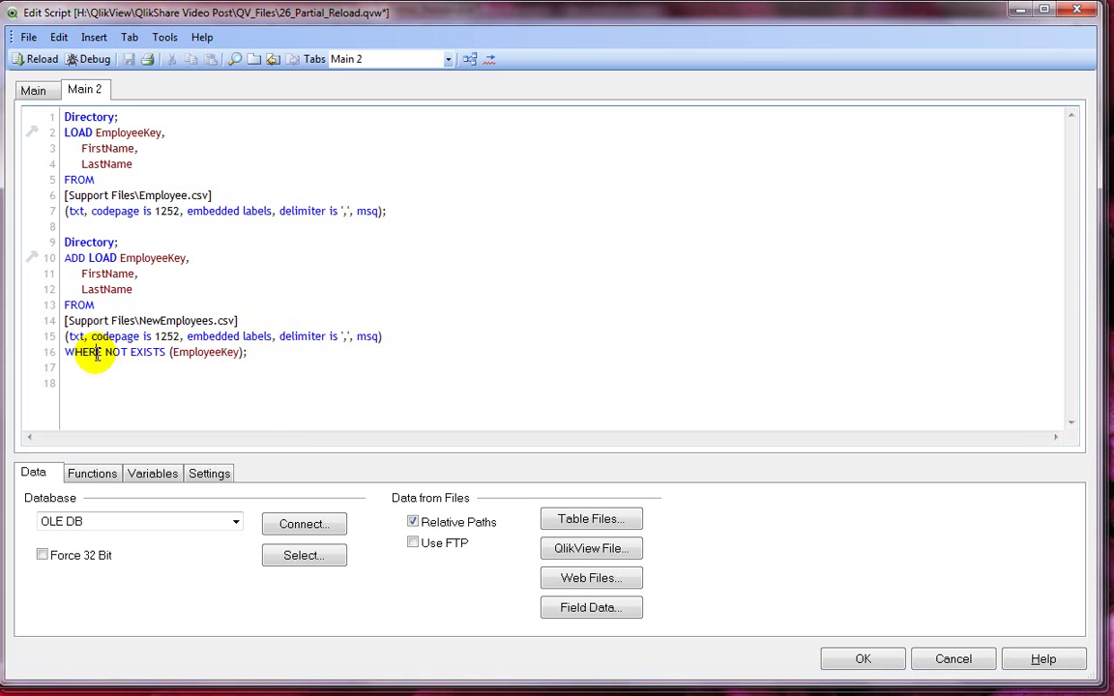
pyautogui.doubleClick(227, 354)
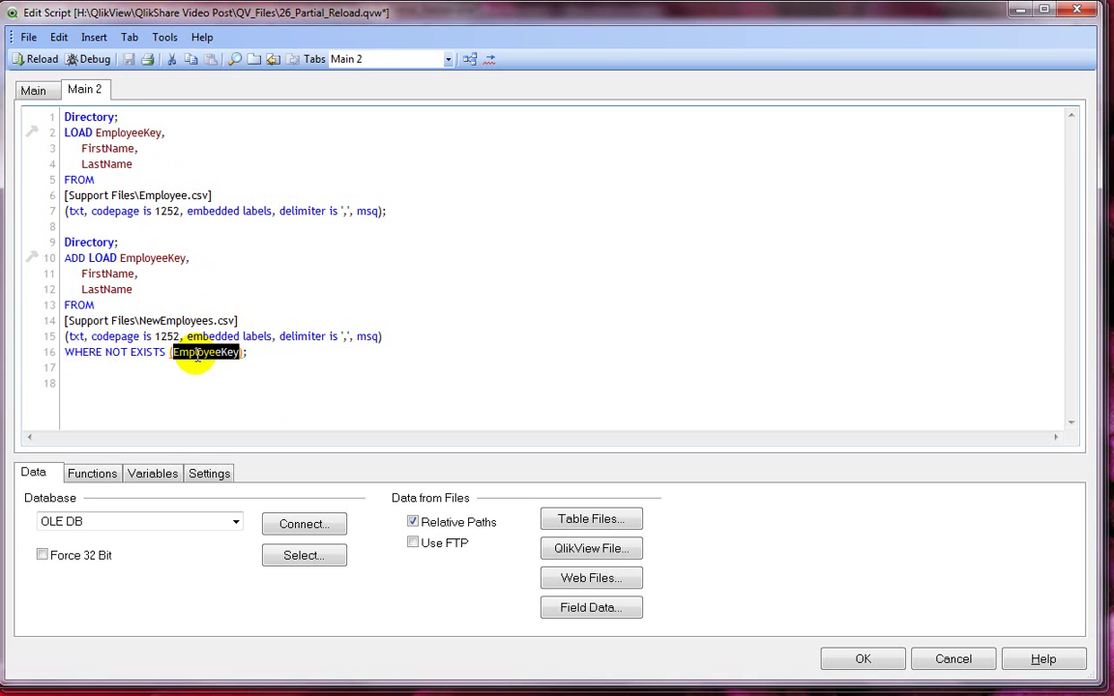
pyautogui.click(310, 365)
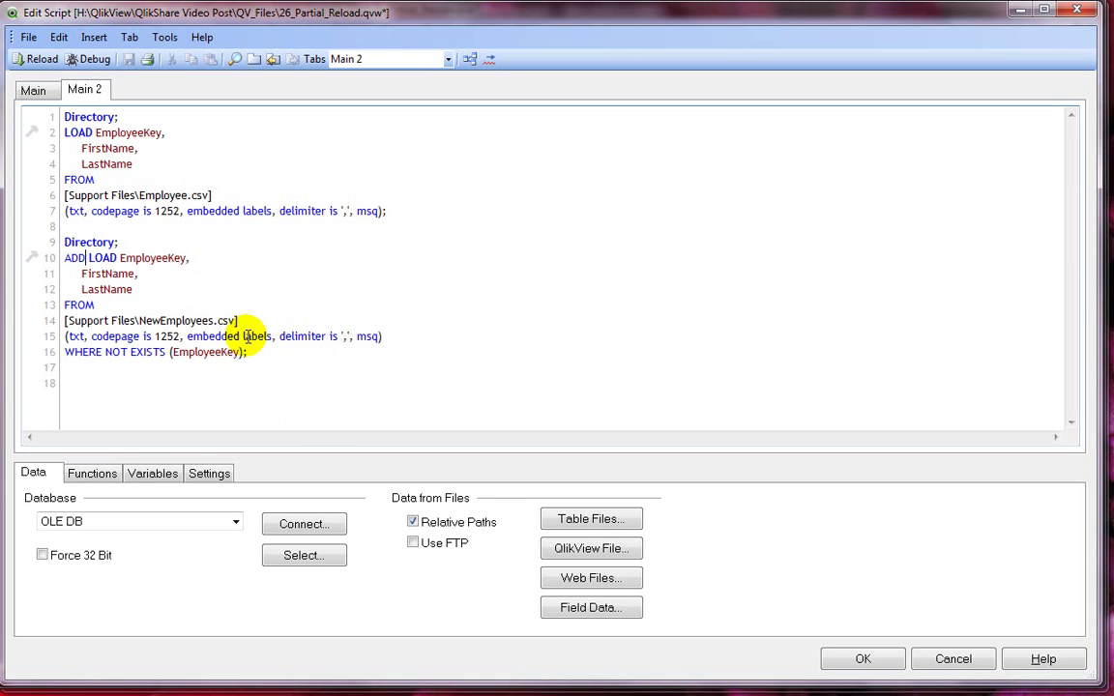
pyautogui.moveTo(250, 356); pyautogui.dragTo(136, 256)
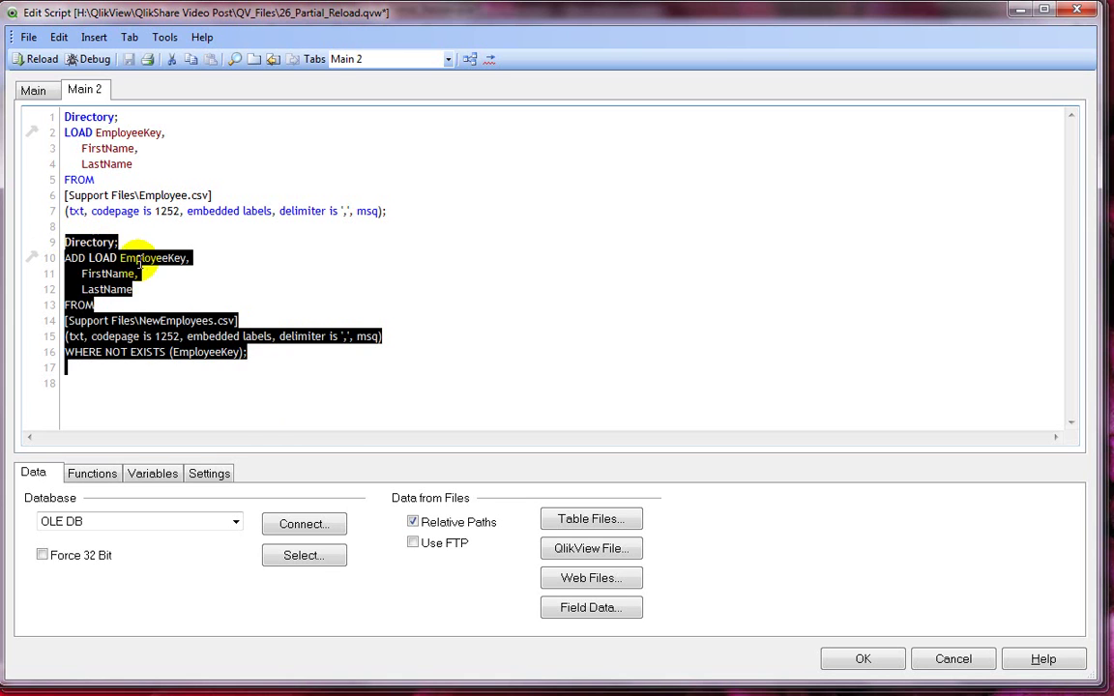
pyautogui.click(143, 263)
pyautogui.click(88, 259)
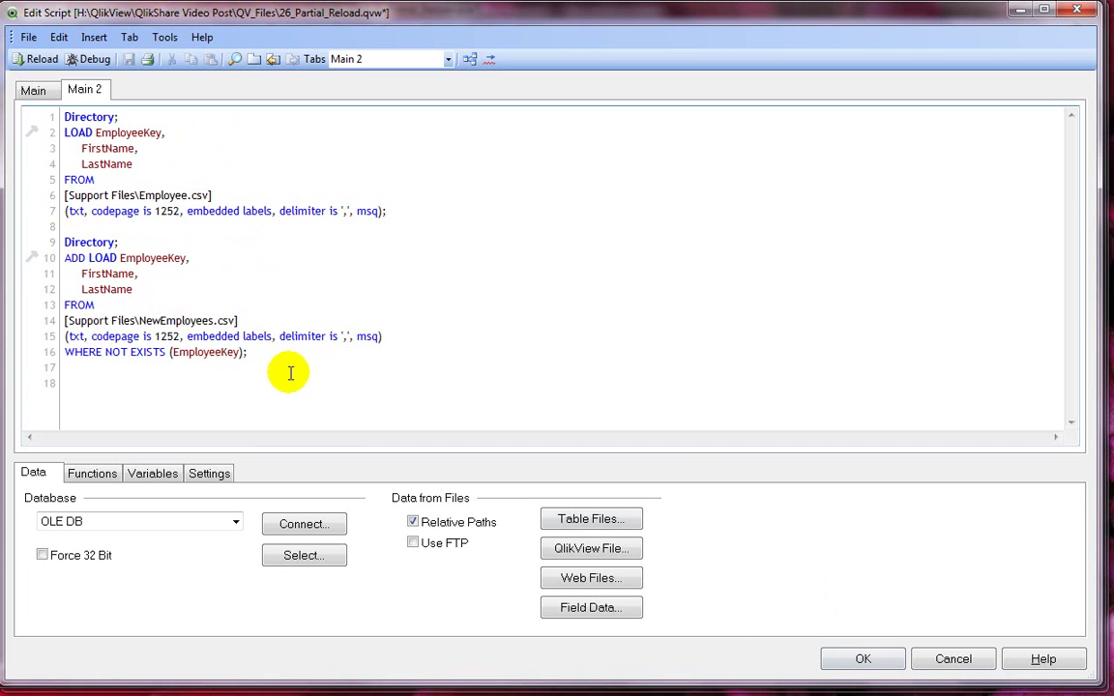
# Step: Delete the entire load script and reload to clear all data
pyautogui.moveTo(288, 374); pyautogui.dragTo(44, 90)
pyautogui.hotkey('ctrl', 'c')
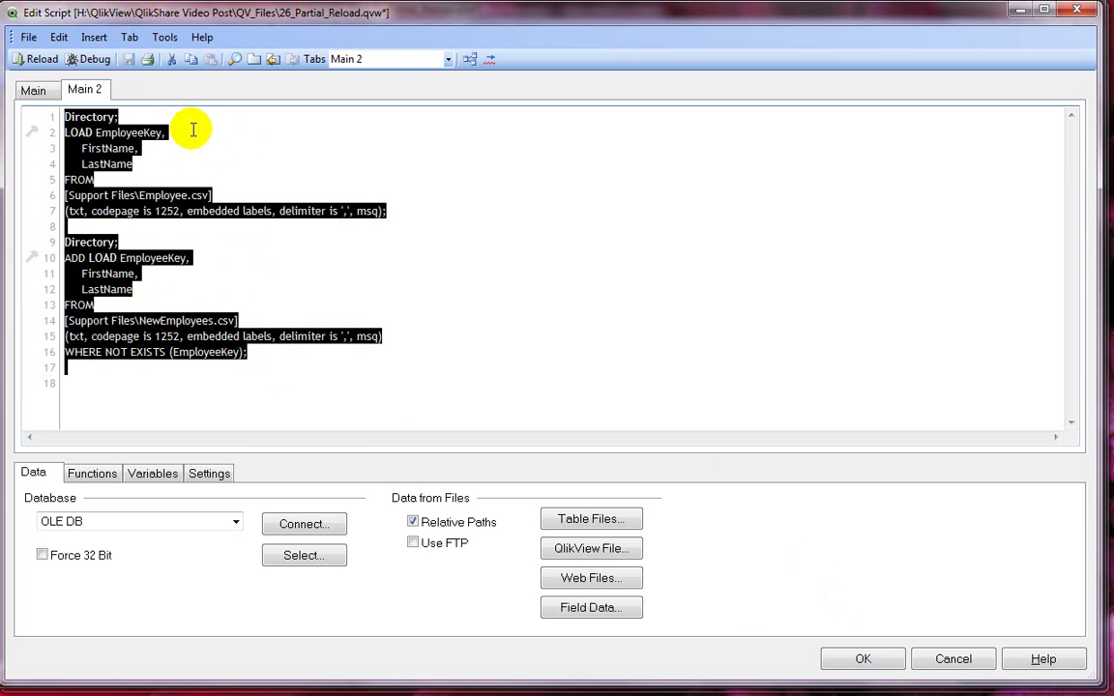
pyautogui.press('Delete')
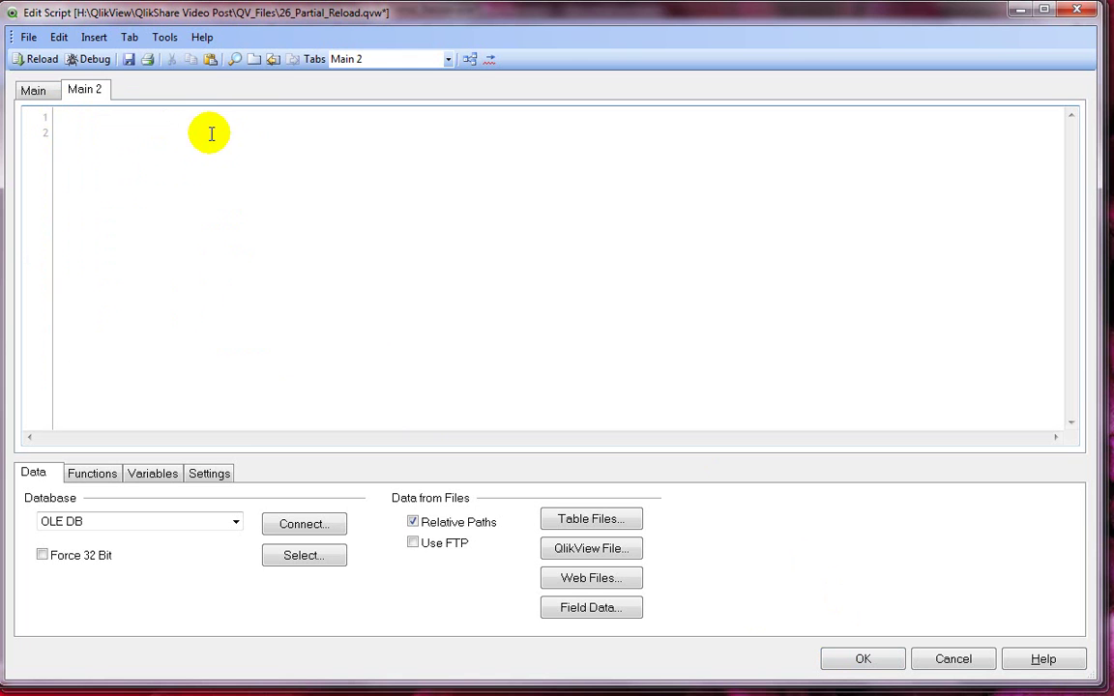
pyautogui.click(42, 60)
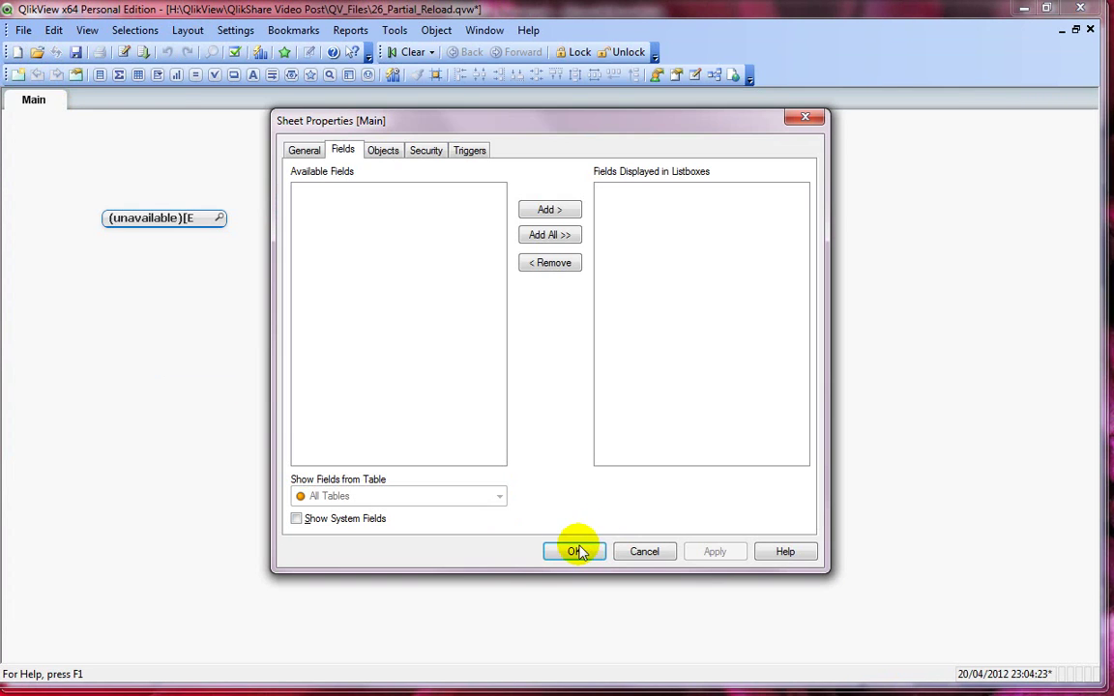
pyautogui.click(572, 550)
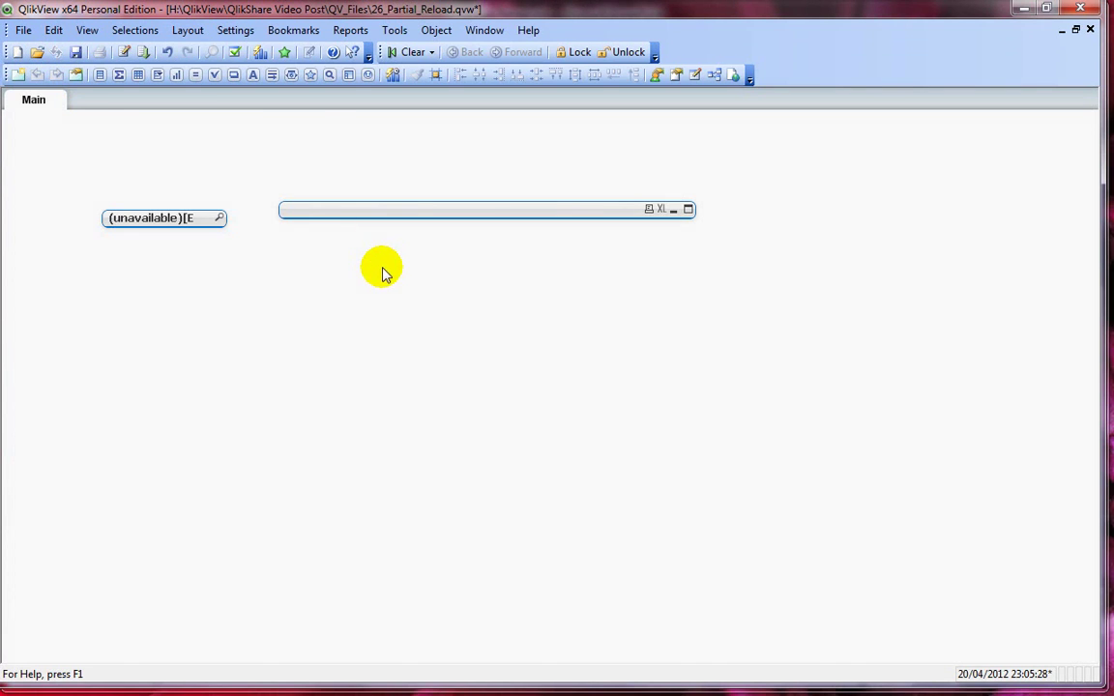
# Step: Restore the deleted script and run a full reload showing 13 employees
pyautogui.hotkey('ctrl', 'e')
pyautogui.hotkey('ctrl', 'v')
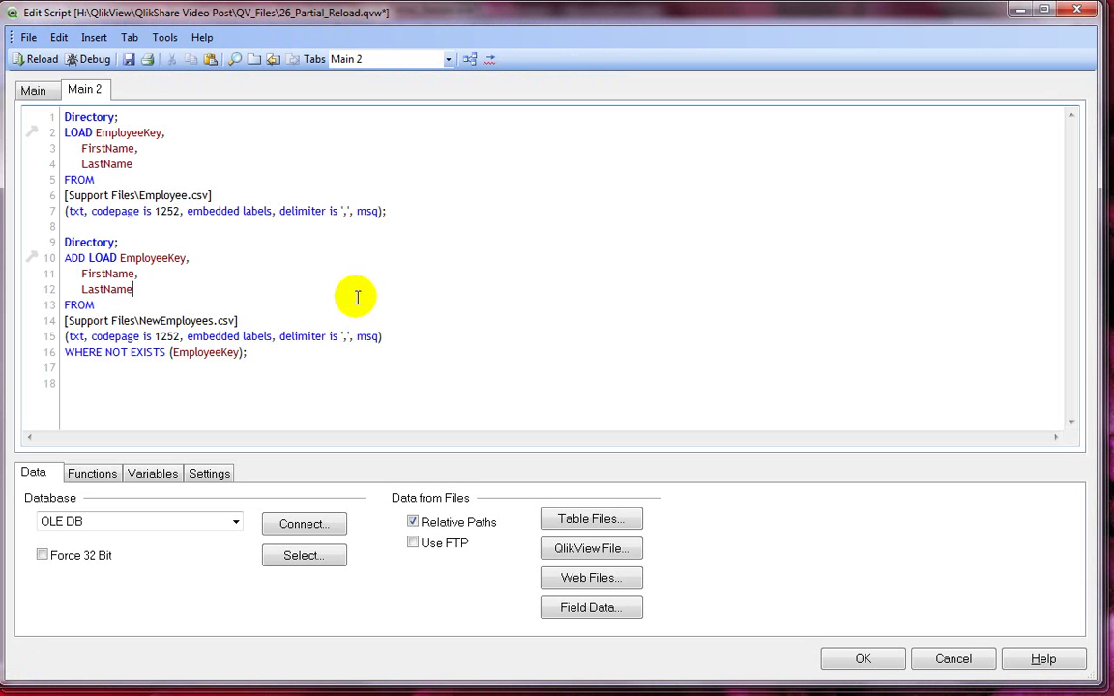
pyautogui.click(268, 370)
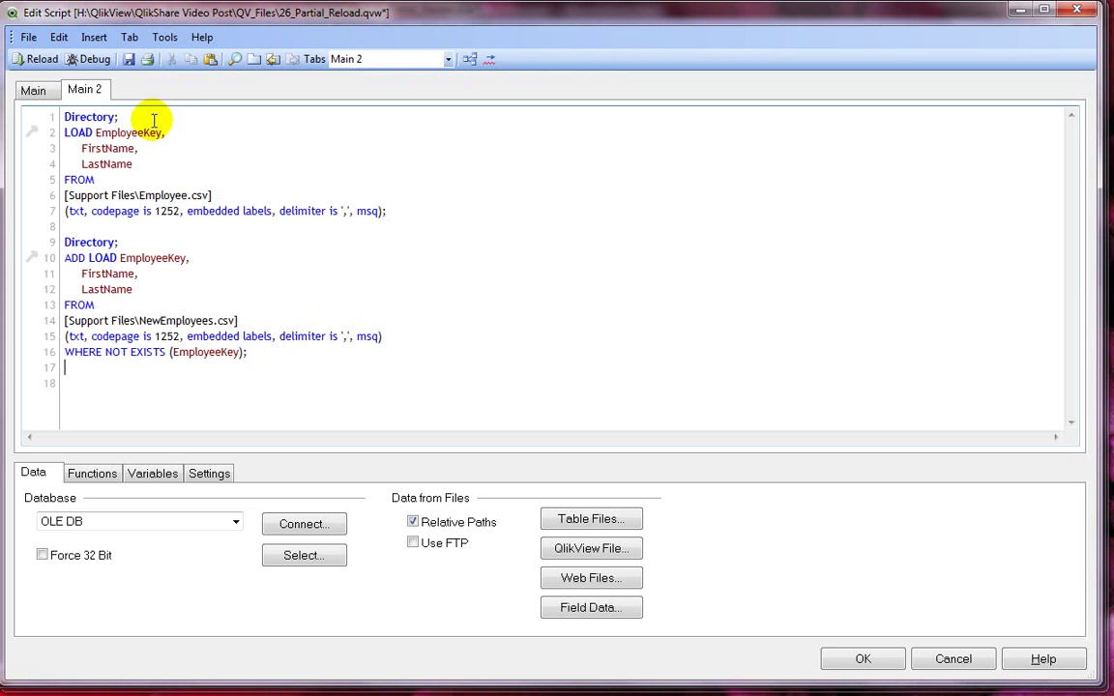
pyautogui.click(45, 59)
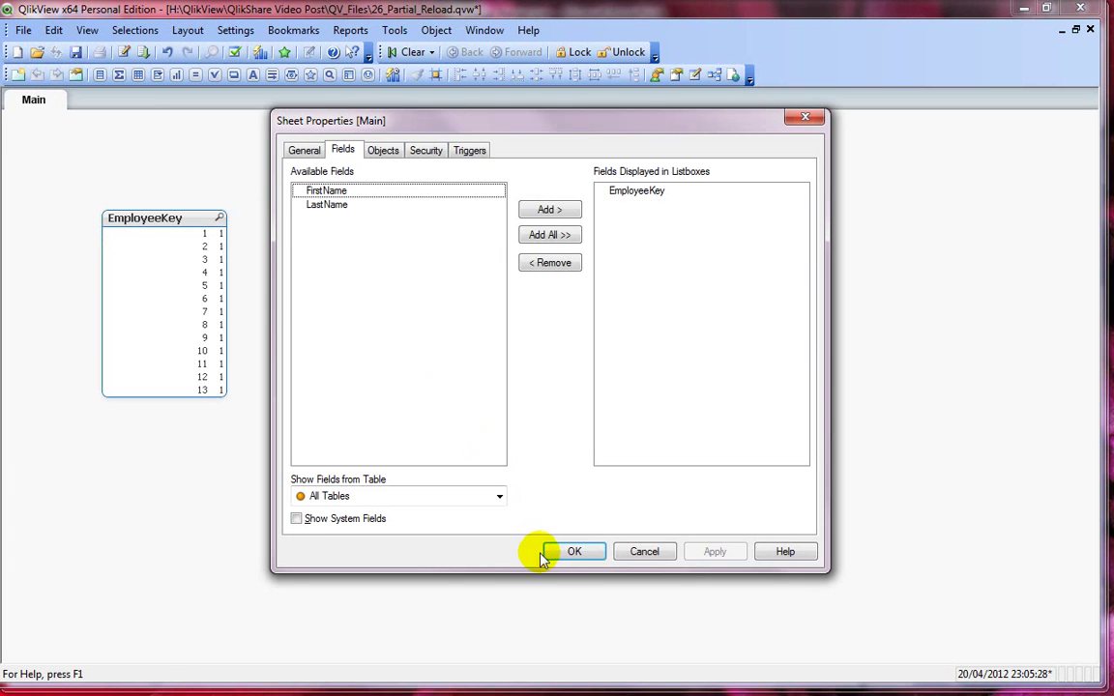
pyautogui.click(548, 553)
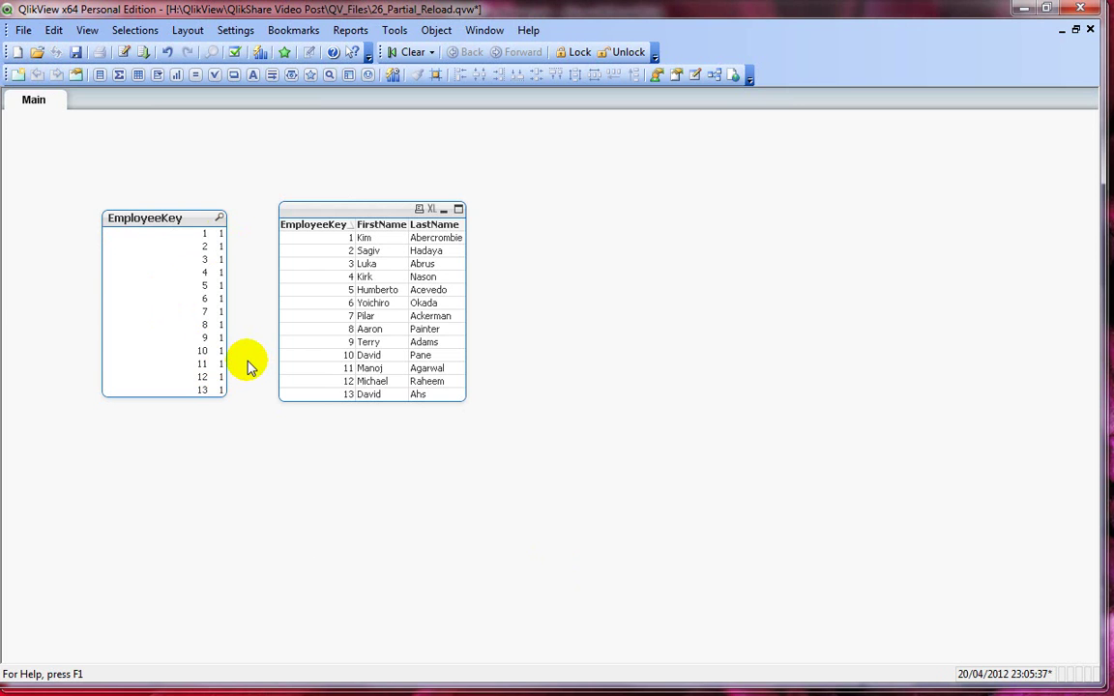
# Step: Change line 10 to ADD ONLY LOAD and fully reload, leaving only employees 1–10
pyautogui.hotkey('ctrl', 'e')
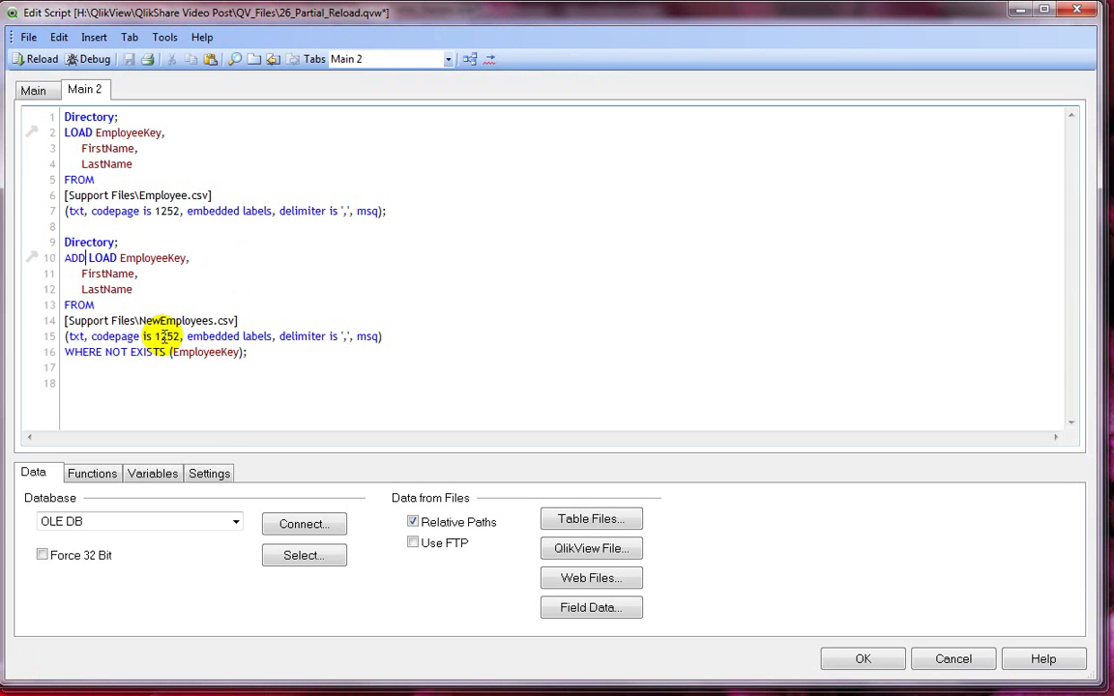
pyautogui.write('ONLY')
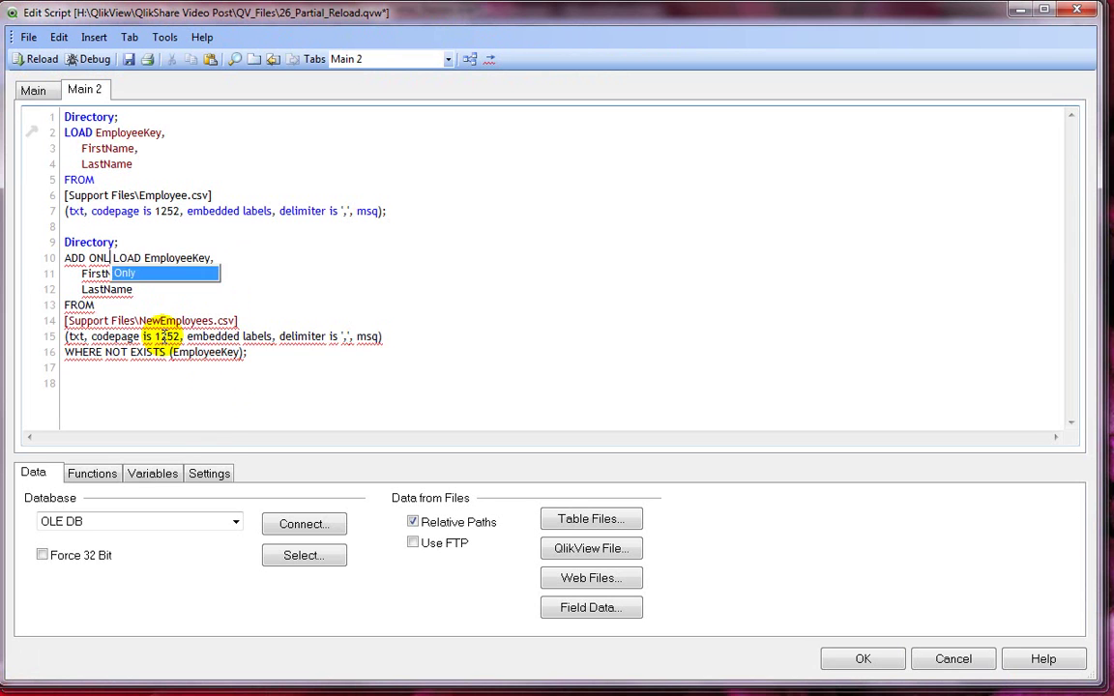
pyautogui.click(236, 321)
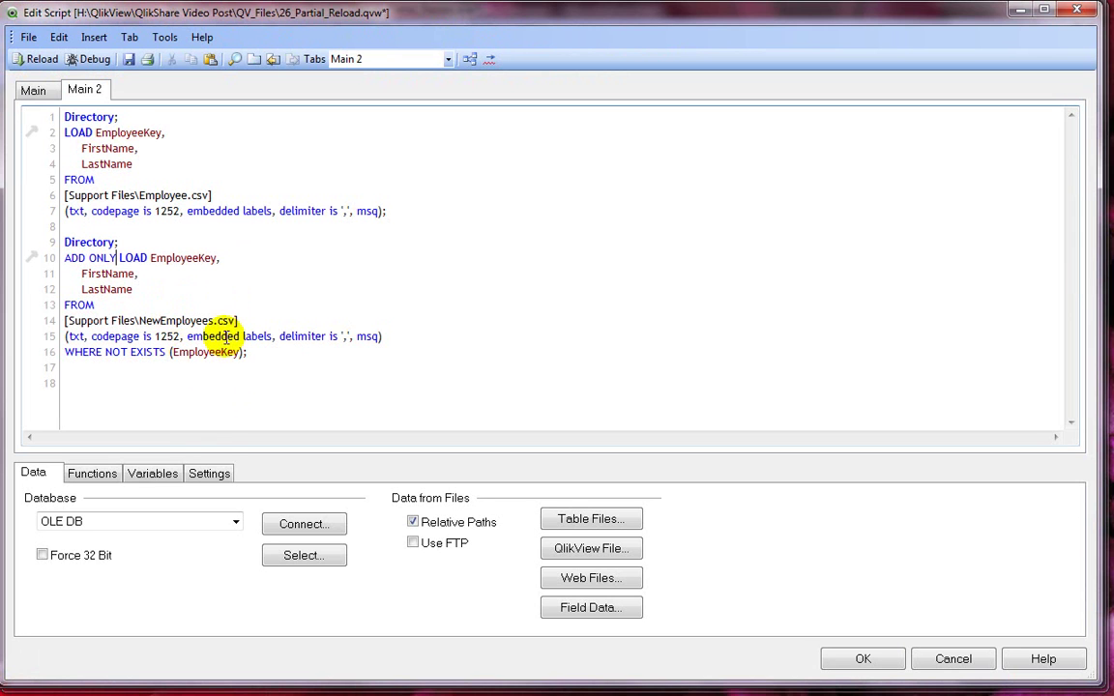
pyautogui.click(24, 60)
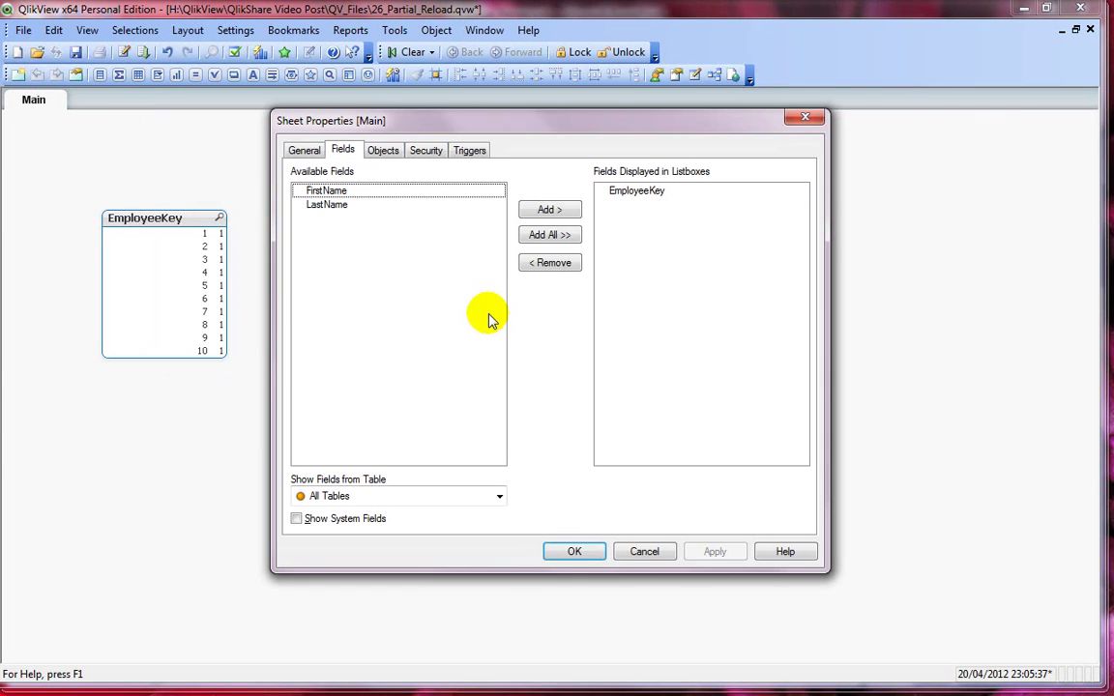
pyautogui.click(577, 552)
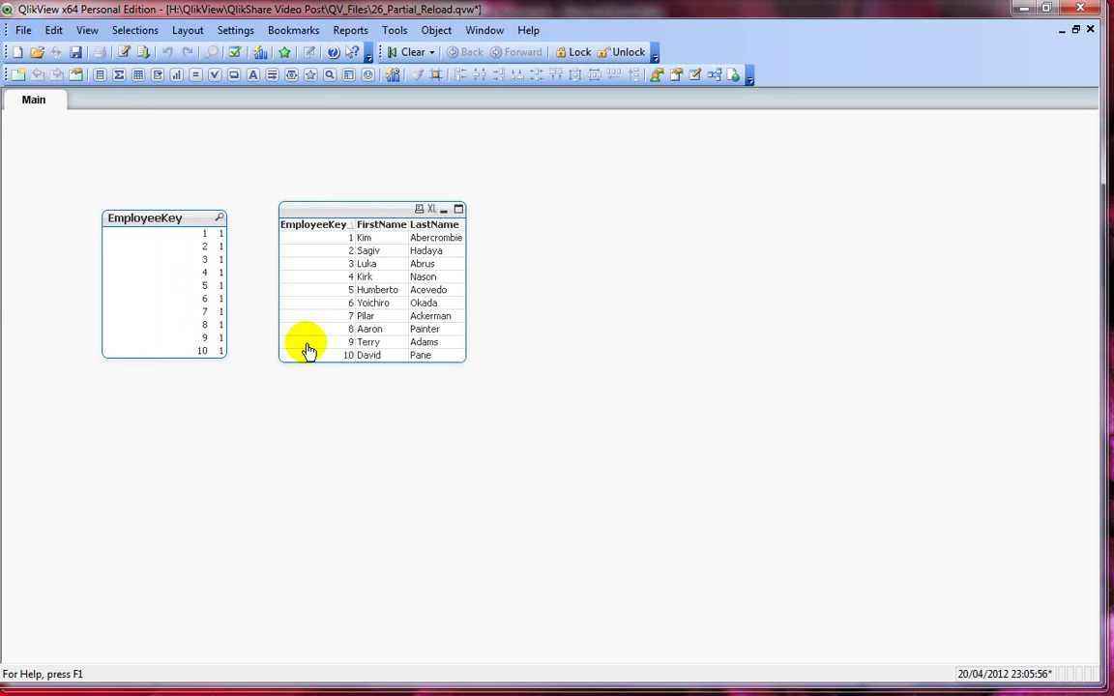
pyautogui.hotkey('ctrl', 'e')
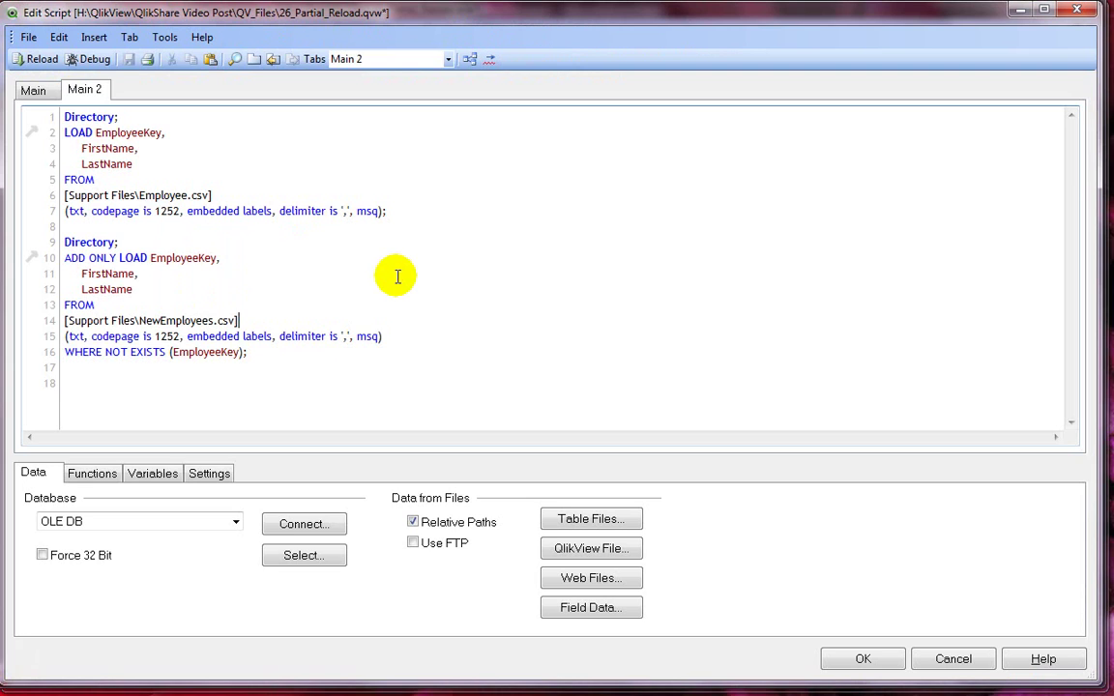
pyautogui.press('Escape')
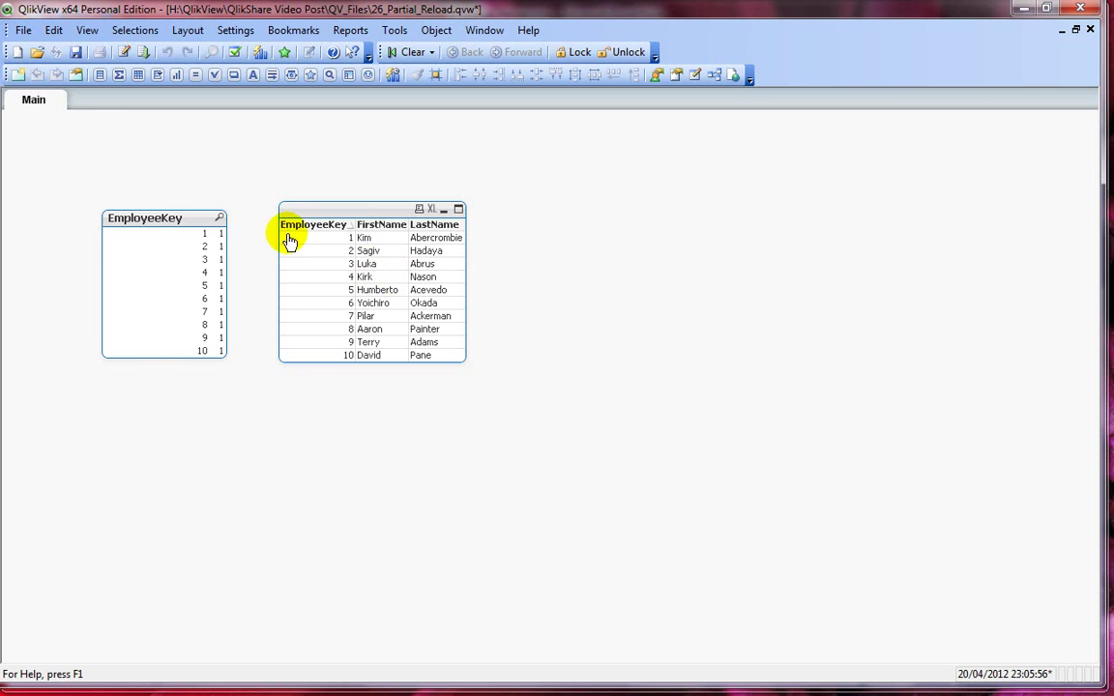
# Step: Run File > Partial Reload to append employees 11–13
pyautogui.click(23, 31)
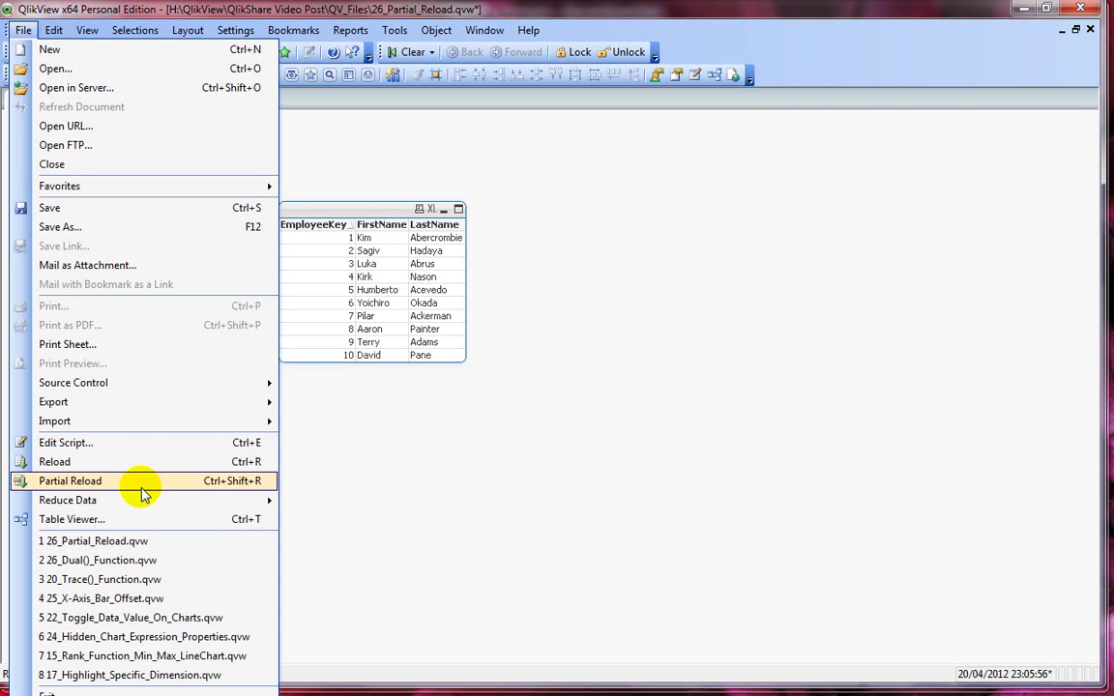
pyautogui.click(70, 481)
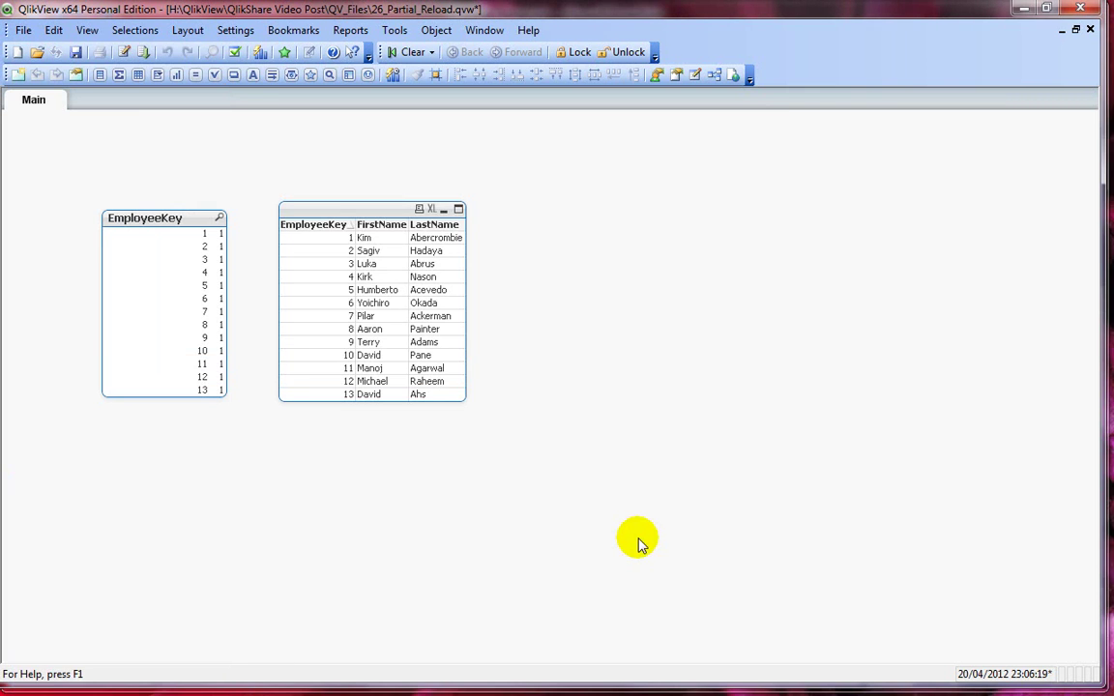